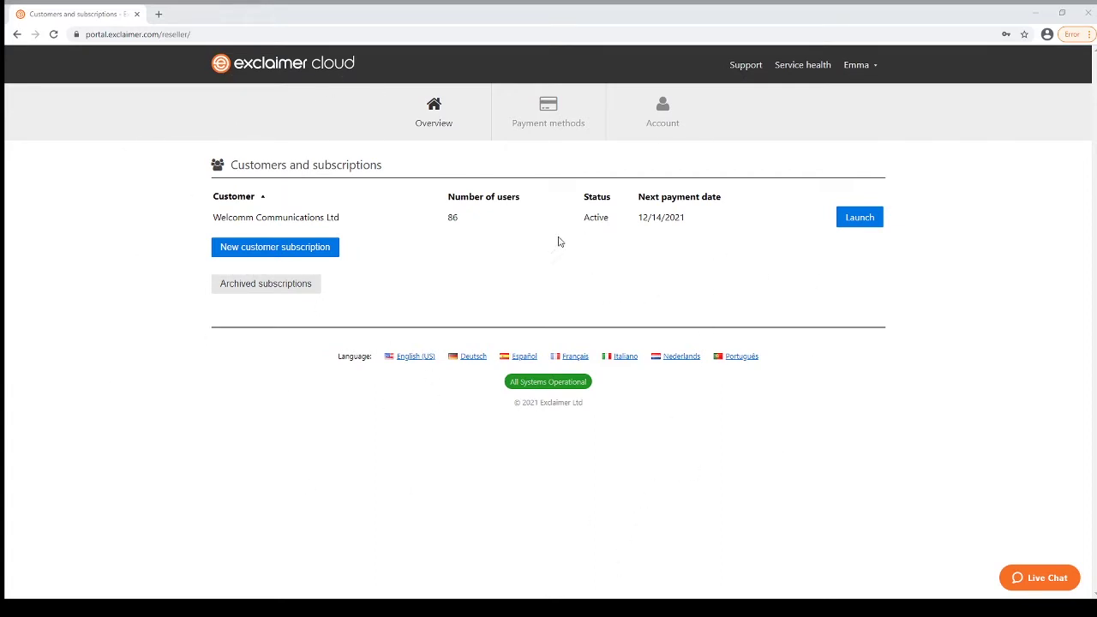
Launch the Welcomm Communications Ltd subscription from the customer list
{"action": "left_click_drag", "start_coordinate": [176, 214], "coordinate": [476, 223]}
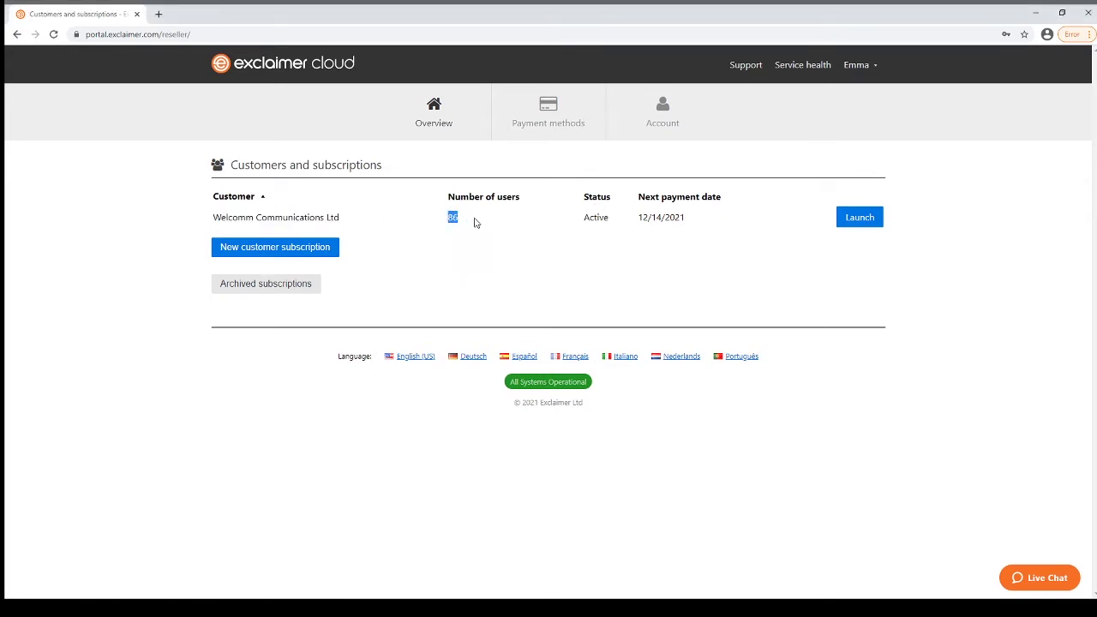
{"action": "left_click_drag", "start_coordinate": [592, 234], "coordinate": [617, 224]}
{"action": "left_click", "coordinate": [705, 297]}
{"action": "left_click", "coordinate": [860, 217]}
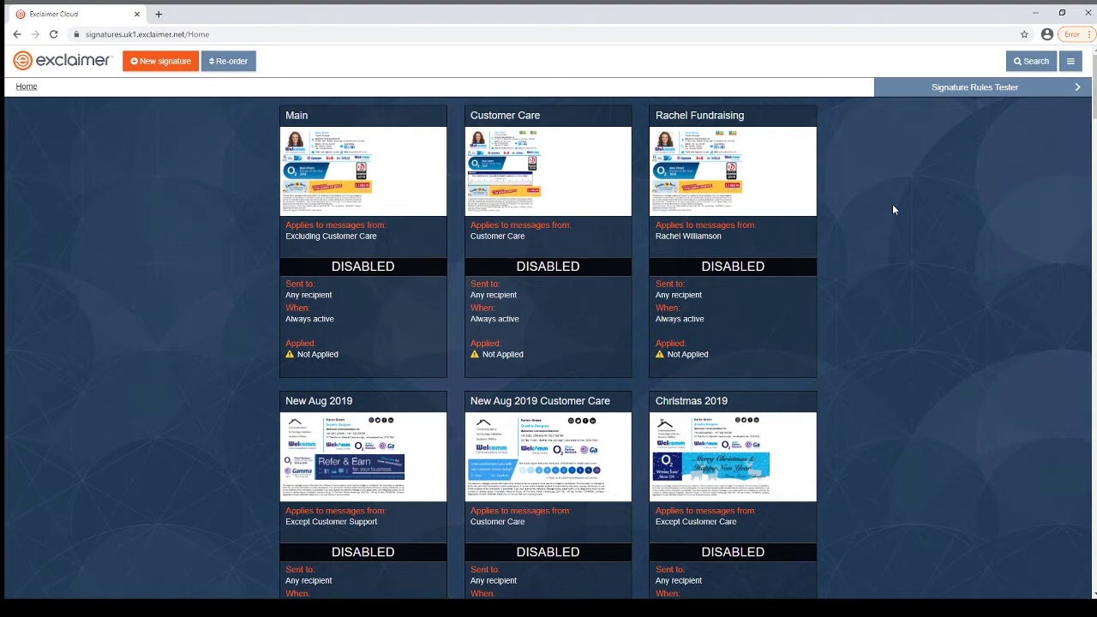
Browse the existing email signatures, examining their designs, sender rules and enabled status
{"action": "scroll", "coordinate": [845, 259], "scroll_direction": "down", "scroll_amount": 1}
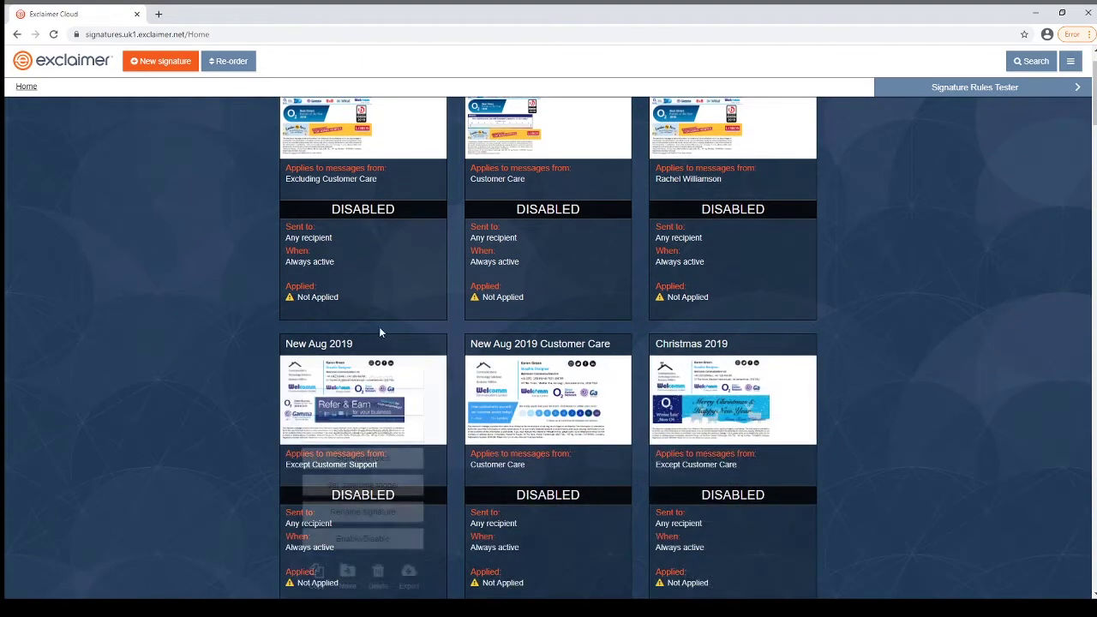
{"action": "scroll", "coordinate": [223, 271], "scroll_direction": "down", "scroll_amount": 2}
{"action": "scroll", "coordinate": [314, 322], "scroll_direction": "down", "scroll_amount": 2}
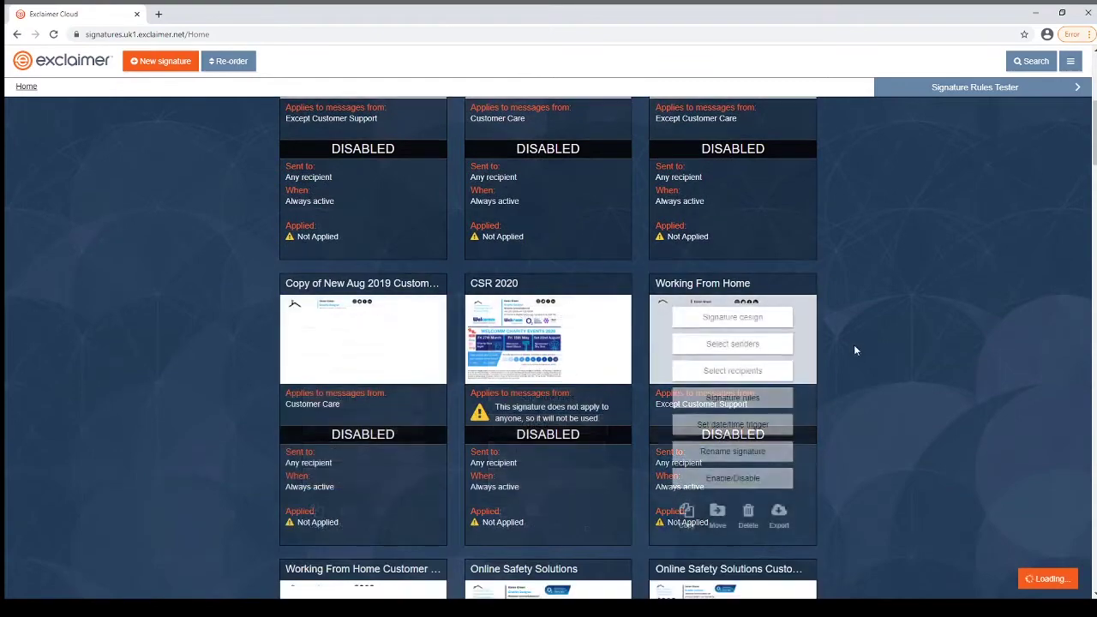
{"action": "scroll", "coordinate": [873, 330], "scroll_direction": "down", "scroll_amount": 1}
{"action": "scroll", "coordinate": [871, 326], "scroll_direction": "down", "scroll_amount": 2}
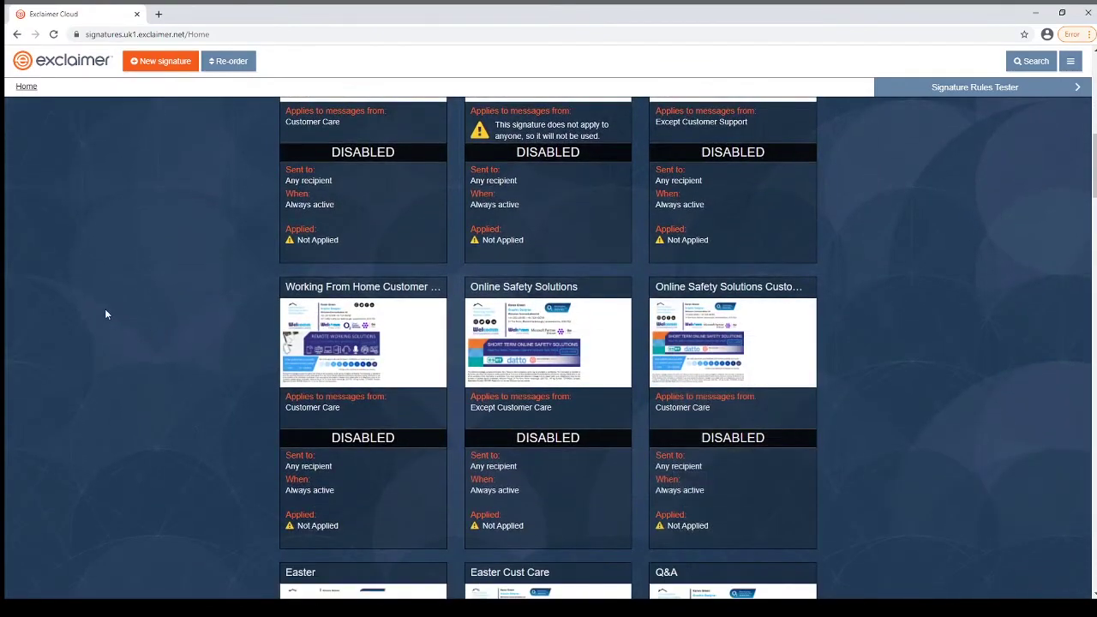
{"action": "scroll", "coordinate": [107, 306], "scroll_direction": "down", "scroll_amount": 1}
{"action": "scroll", "coordinate": [109, 306], "scroll_direction": "down", "scroll_amount": 1}
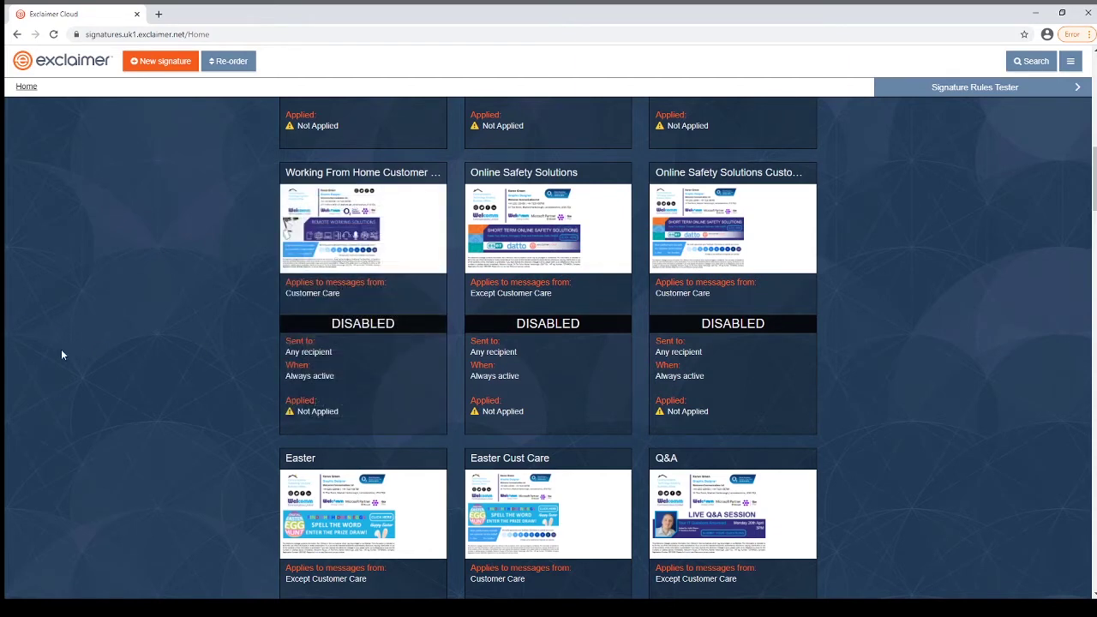
{"action": "scroll", "coordinate": [67, 352], "scroll_direction": "down", "scroll_amount": 2}
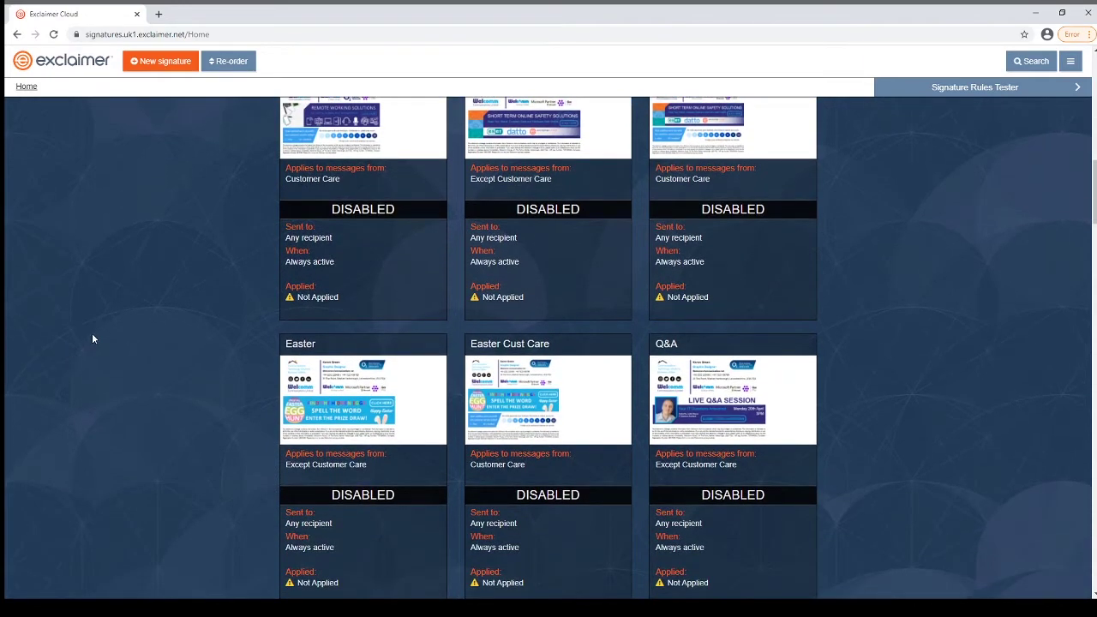
{"action": "scroll", "coordinate": [93, 325], "scroll_direction": "down", "scroll_amount": 3}
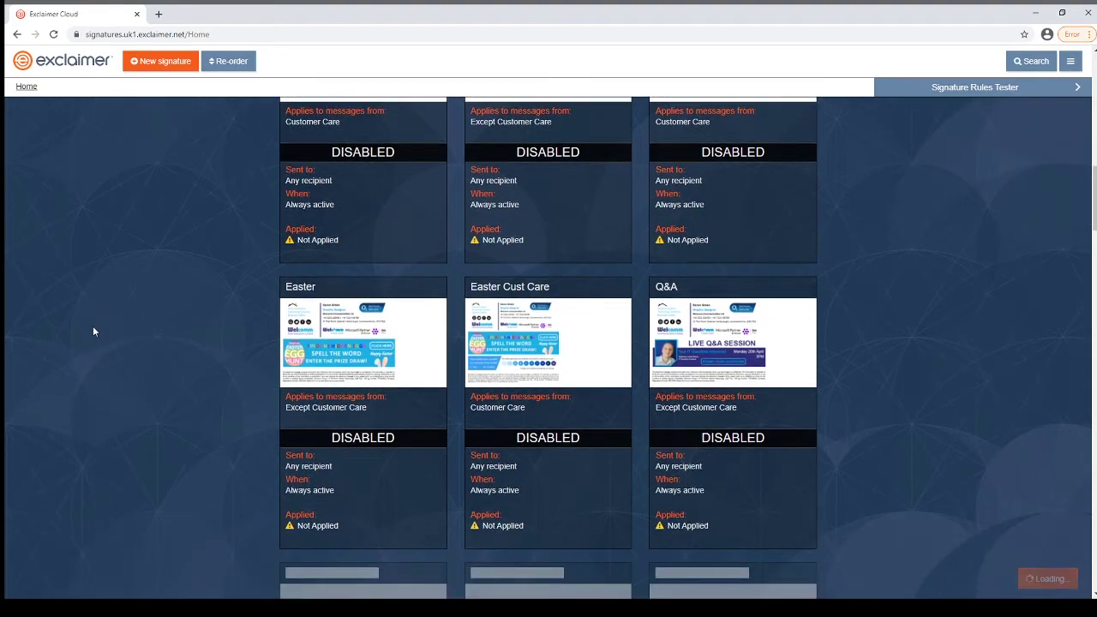
{"action": "scroll", "coordinate": [919, 374], "scroll_direction": "down", "scroll_amount": 1}
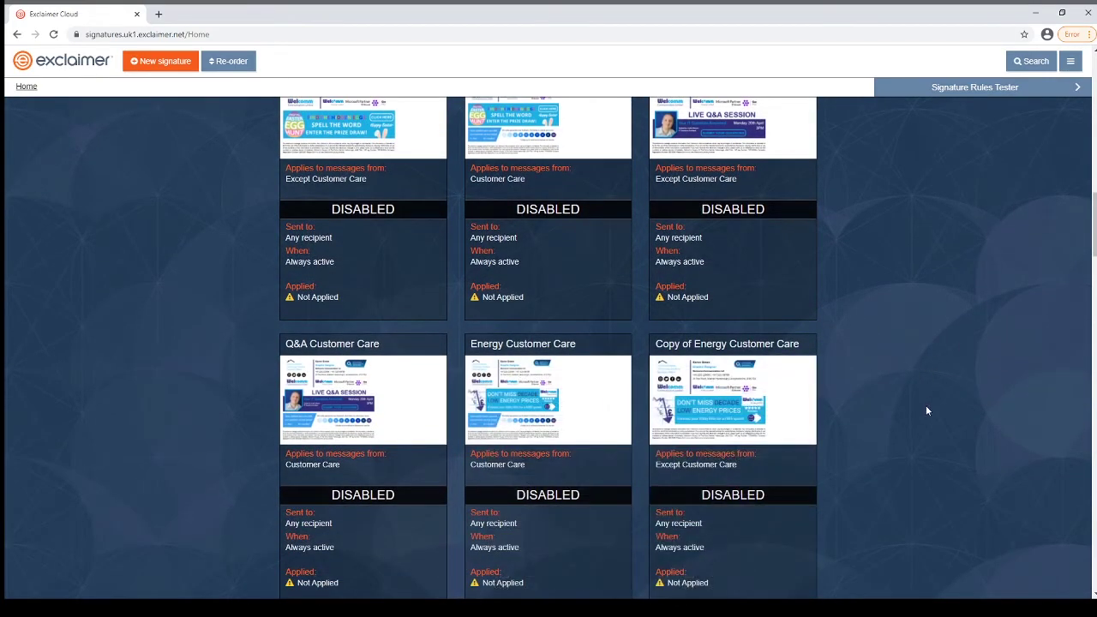
{"action": "scroll", "coordinate": [926, 411], "scroll_direction": "down", "scroll_amount": 2}
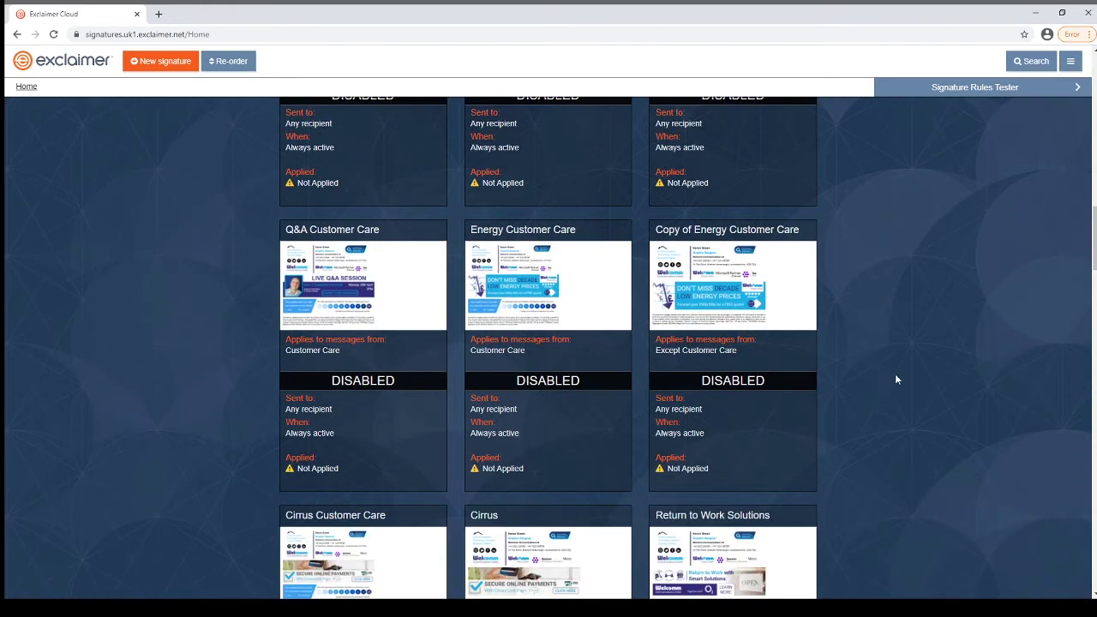
{"action": "scroll", "coordinate": [894, 377], "scroll_direction": "down", "scroll_amount": 2}
{"action": "mouse_move", "coordinate": [818, 487]}
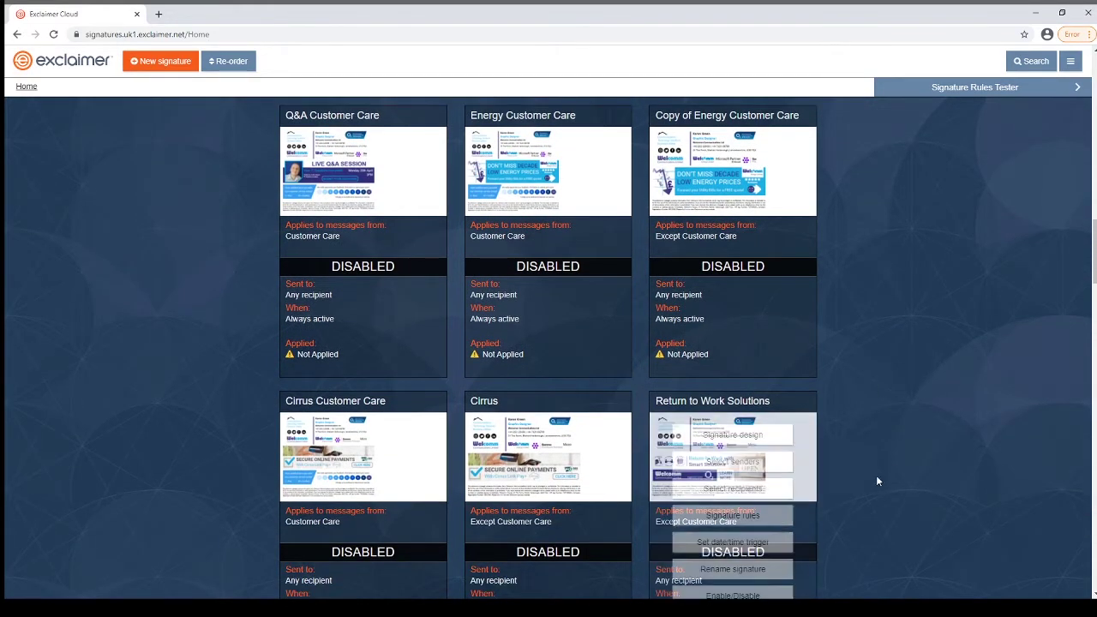
{"action": "scroll", "coordinate": [926, 470], "scroll_direction": "down", "scroll_amount": 1}
{"action": "mouse_move", "coordinate": [542, 173]}
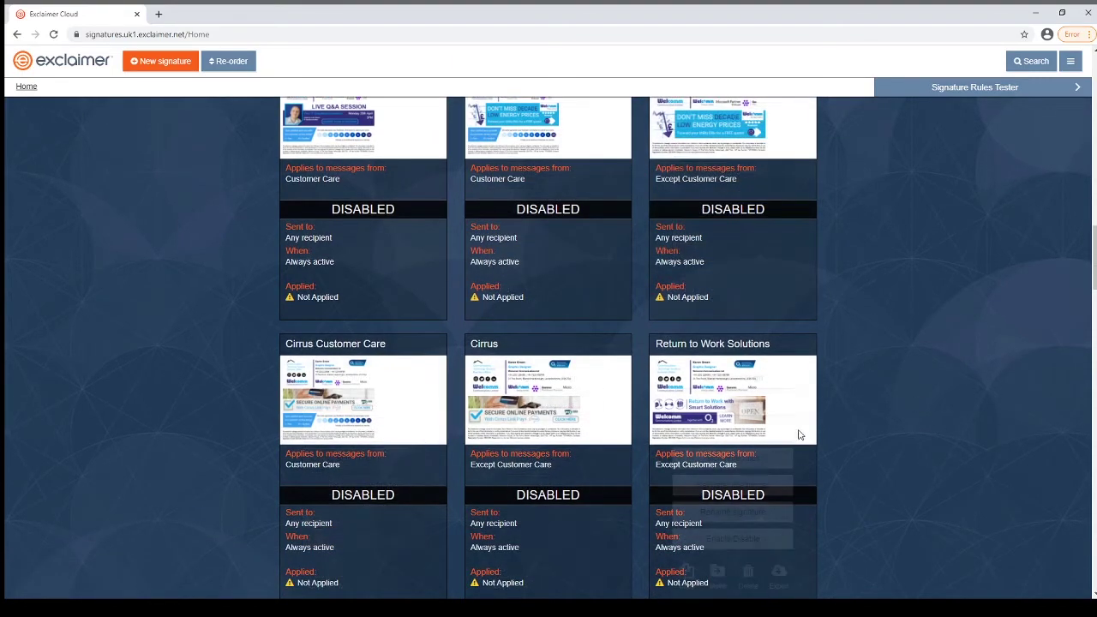
{"action": "scroll", "coordinate": [879, 382], "scroll_direction": "down", "scroll_amount": 5}
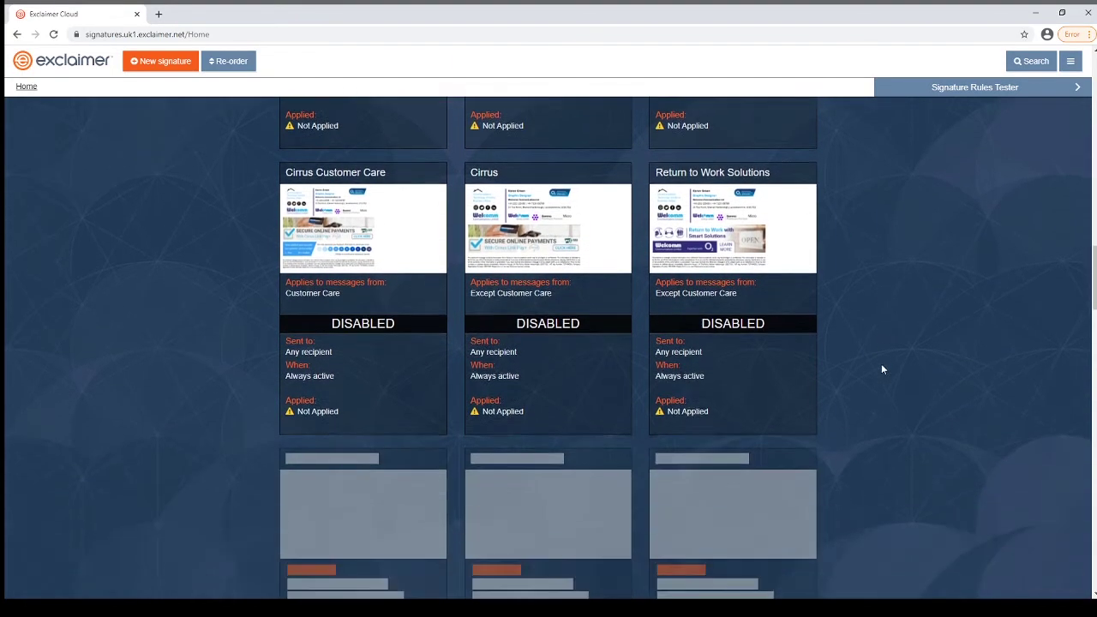
{"action": "scroll", "coordinate": [923, 466], "scroll_direction": "up", "scroll_amount": 10}
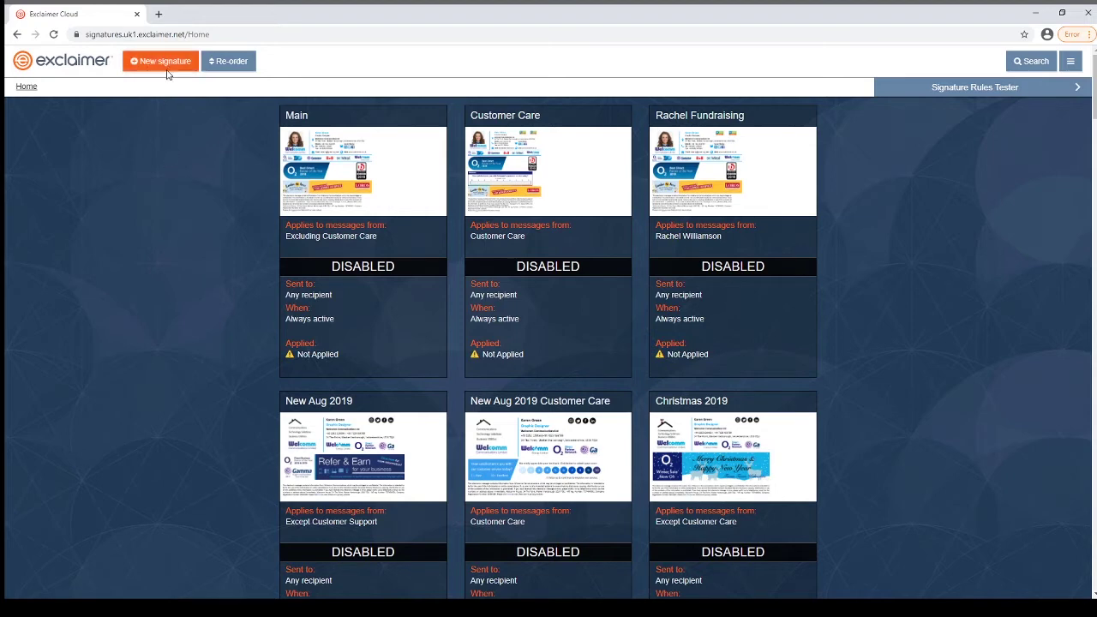
Create a new signature from the first Business Cards design, with the logo beside a vertical line and the contact details
{"action": "left_click", "coordinate": [170, 65]}
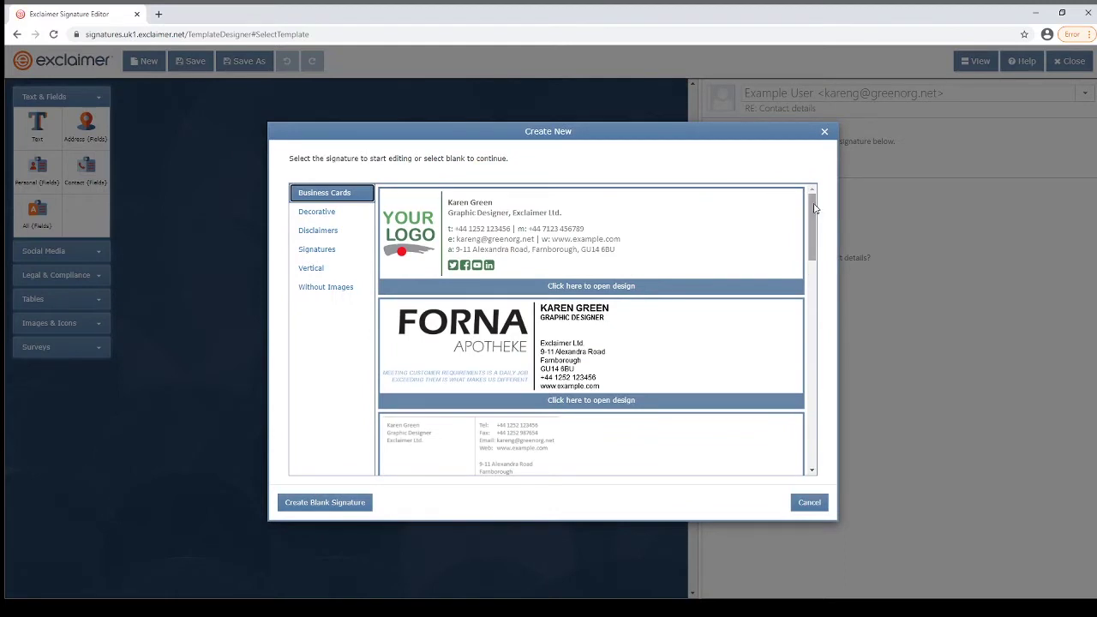
{"action": "scroll", "coordinate": [525, 270], "scroll_direction": "down", "scroll_amount": 2}
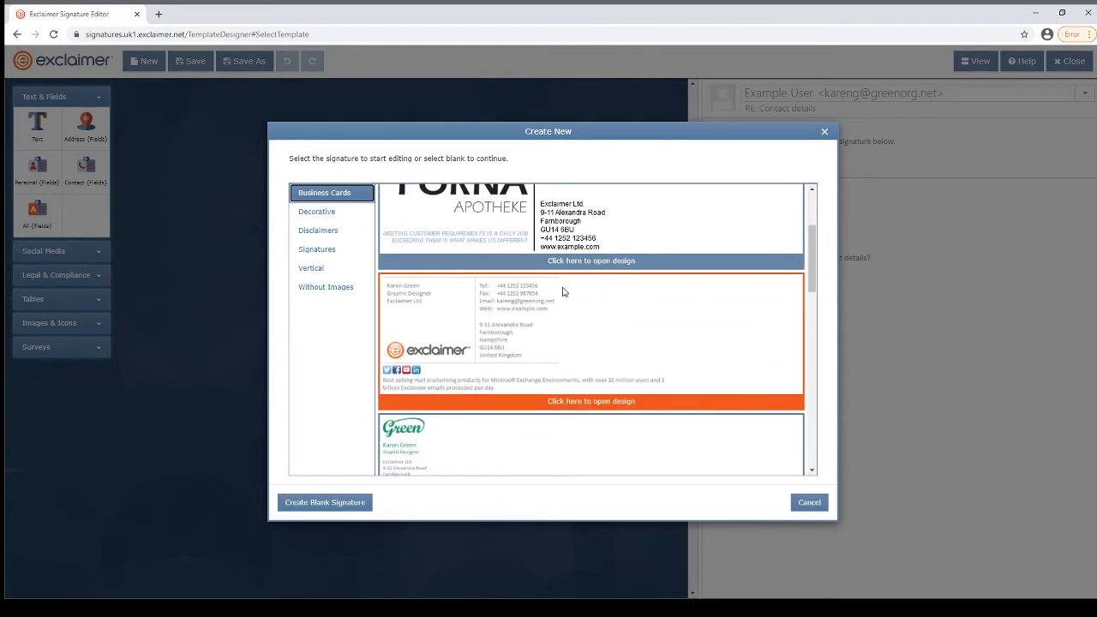
{"action": "scroll", "coordinate": [454, 269], "scroll_direction": "down", "scroll_amount": 2}
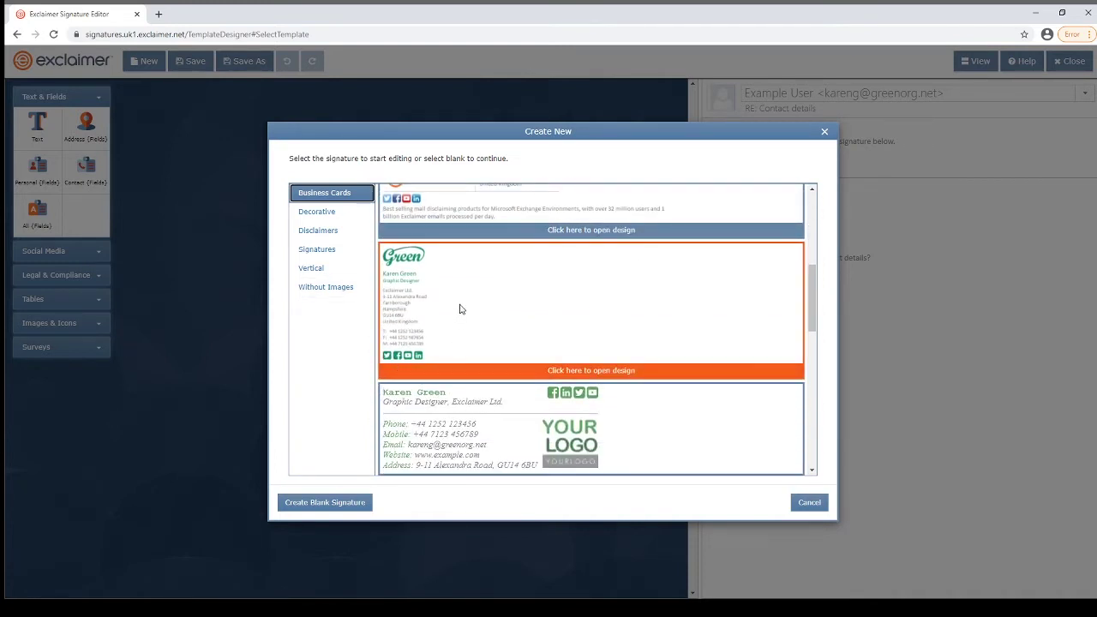
{"action": "scroll", "coordinate": [460, 309], "scroll_direction": "down", "scroll_amount": 1}
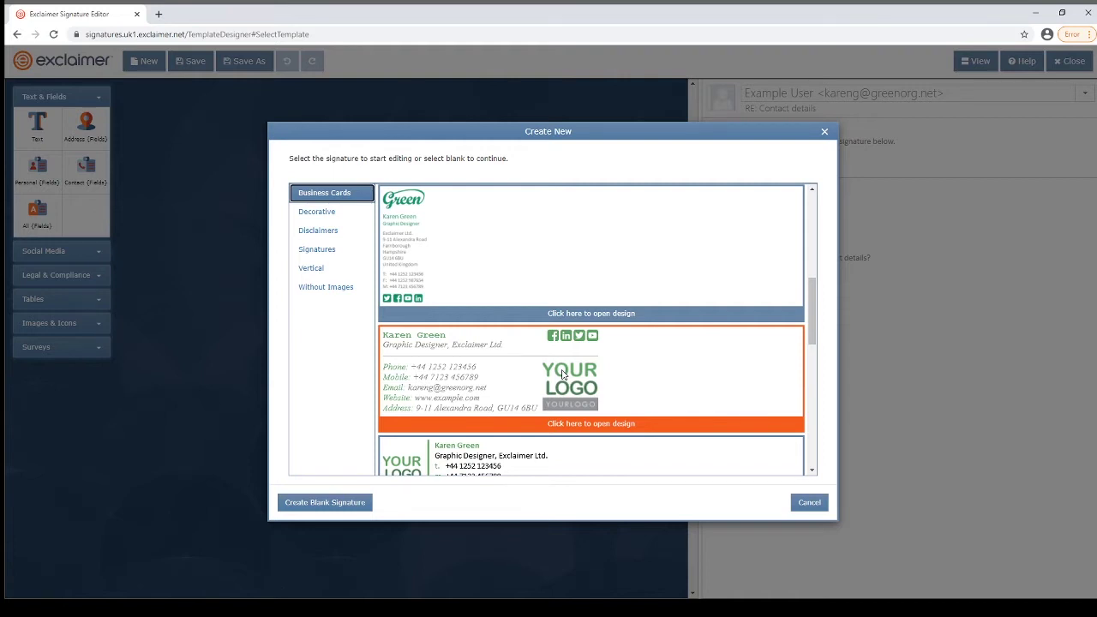
{"action": "scroll", "coordinate": [563, 375], "scroll_direction": "down", "scroll_amount": 3}
{"action": "left_click", "coordinate": [666, 247]}
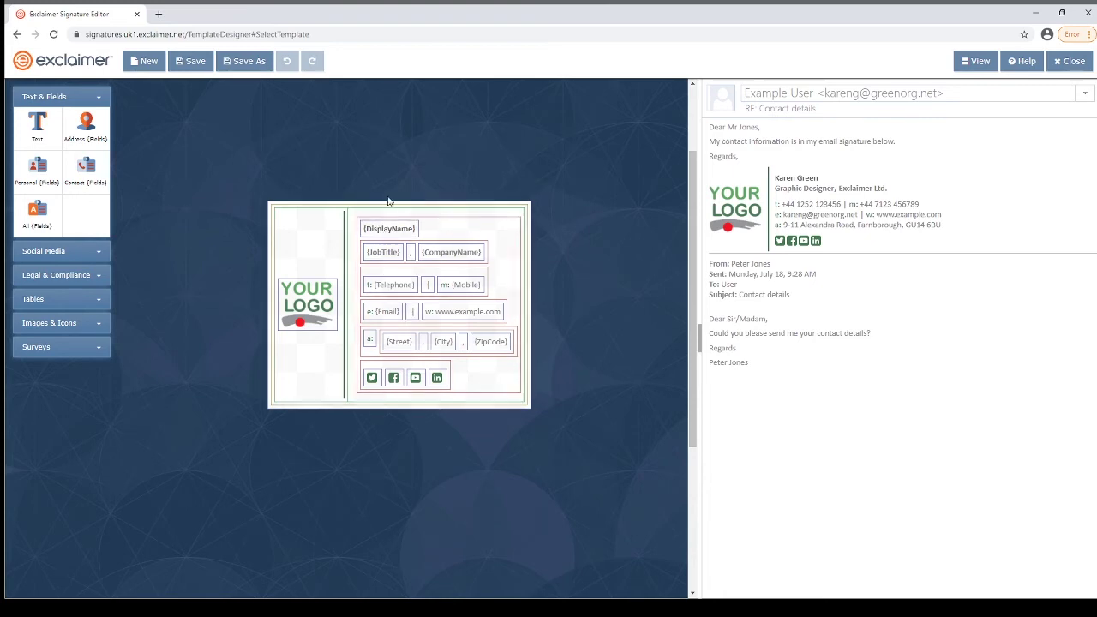
Inspect the text and size settings of the group holding the signature's contact details
{"action": "left_click", "coordinate": [473, 229]}
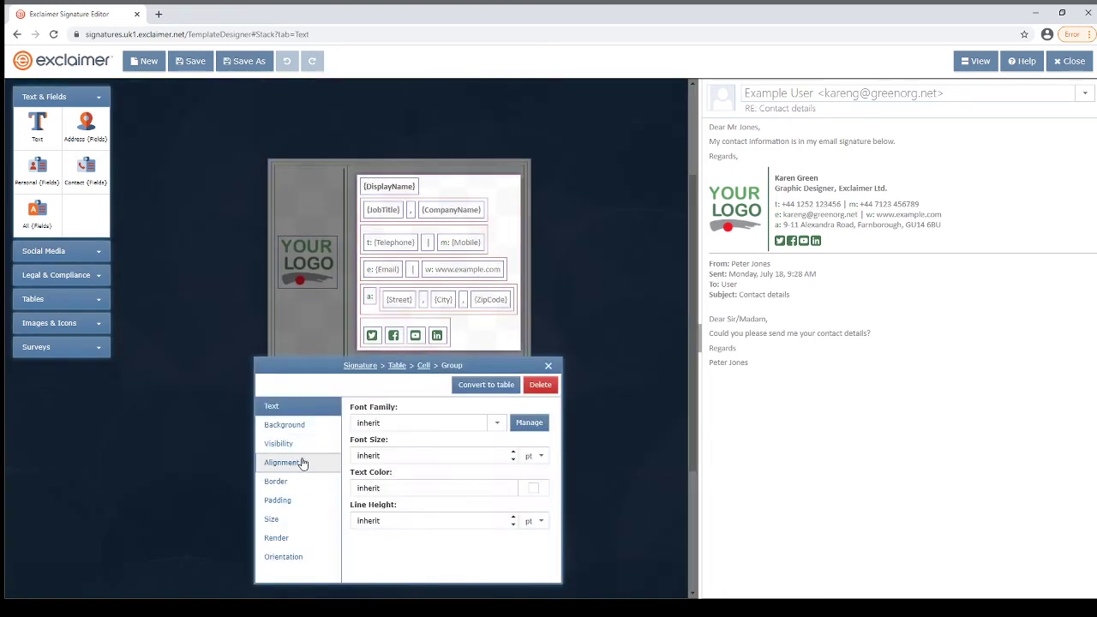
{"action": "left_click", "coordinate": [294, 525]}
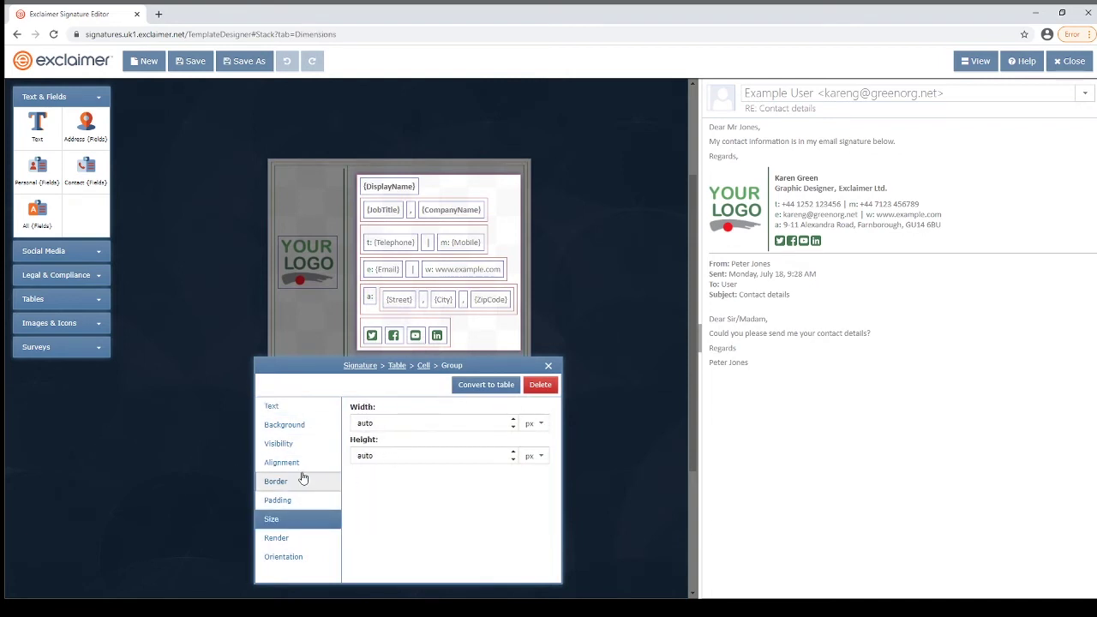
{"action": "left_click", "coordinate": [338, 296]}
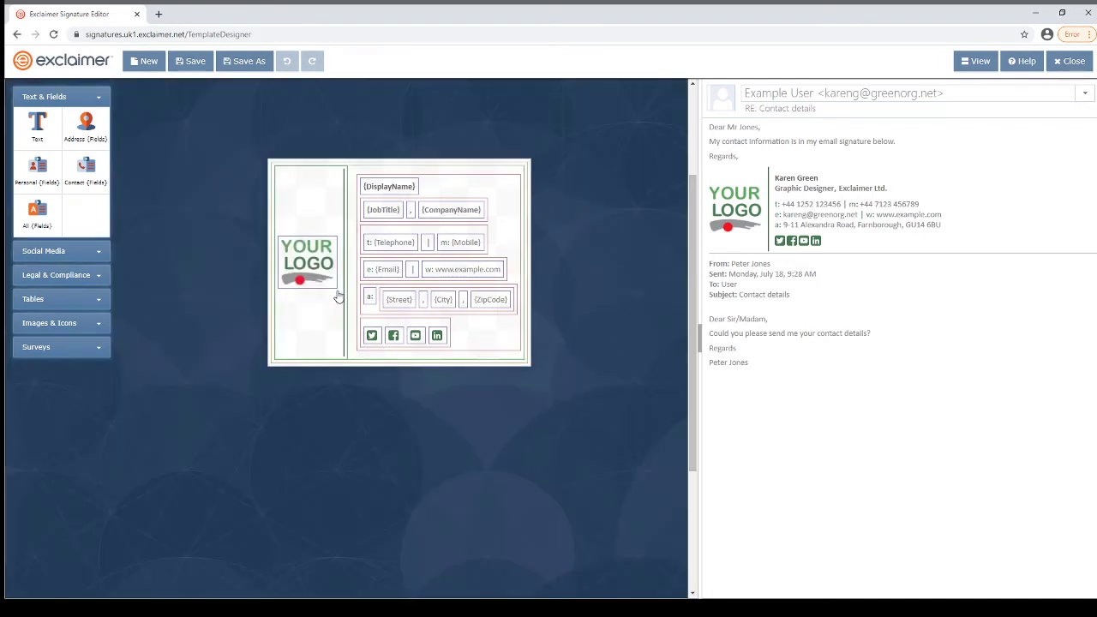
Set the Twitter icon's background colour to red #ff0101 and review its hyperlink settings
{"action": "left_click", "coordinate": [374, 337]}
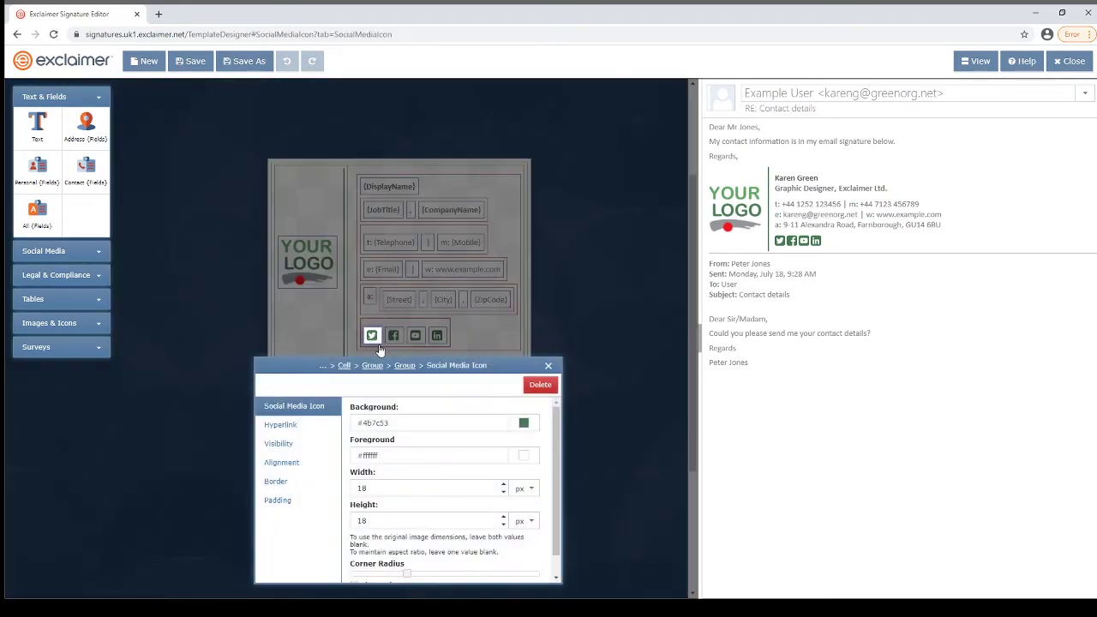
{"action": "left_click", "coordinate": [524, 426]}
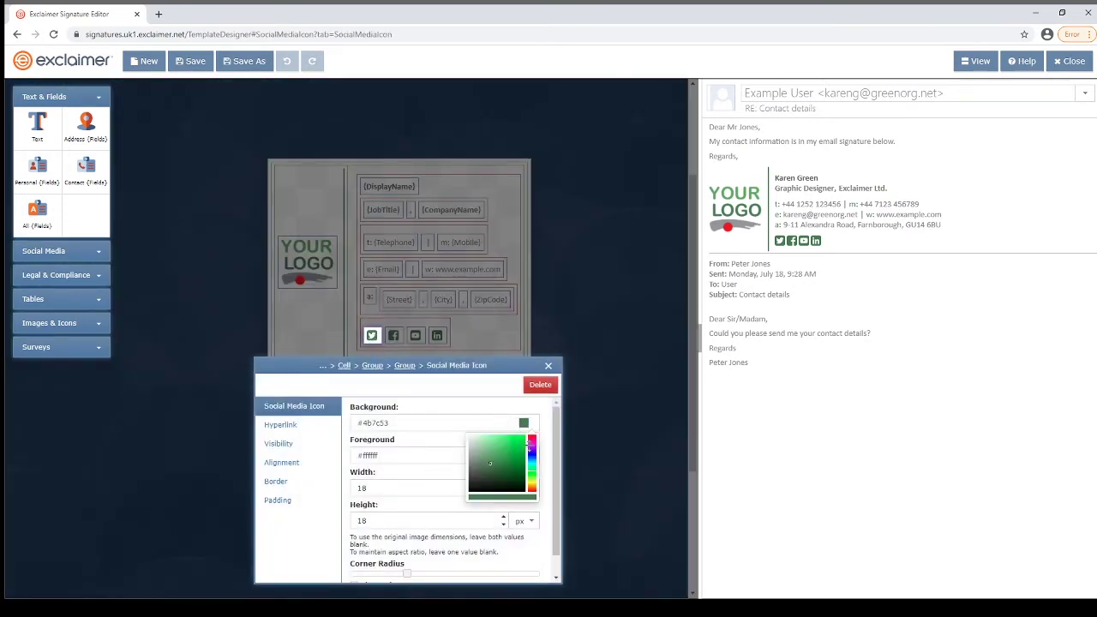
{"action": "left_click", "coordinate": [531, 438]}
{"action": "left_click", "coordinate": [518, 444]}
{"action": "left_click_drag", "start_coordinate": [517, 443], "coordinate": [544, 426]}
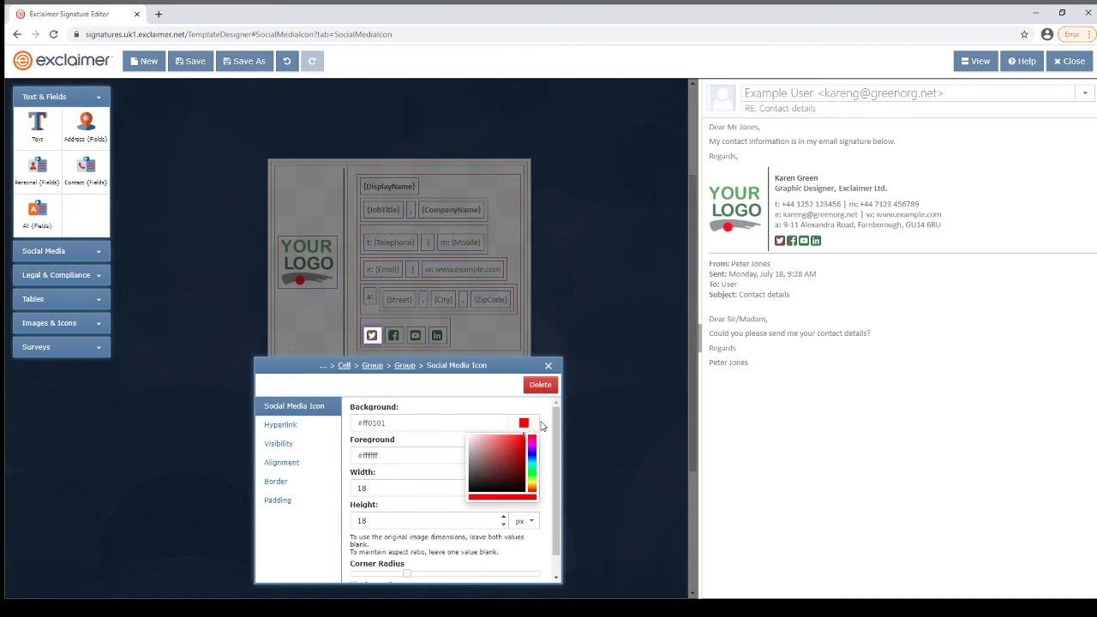
{"action": "left_click", "coordinate": [552, 401]}
{"action": "left_click", "coordinate": [289, 425]}
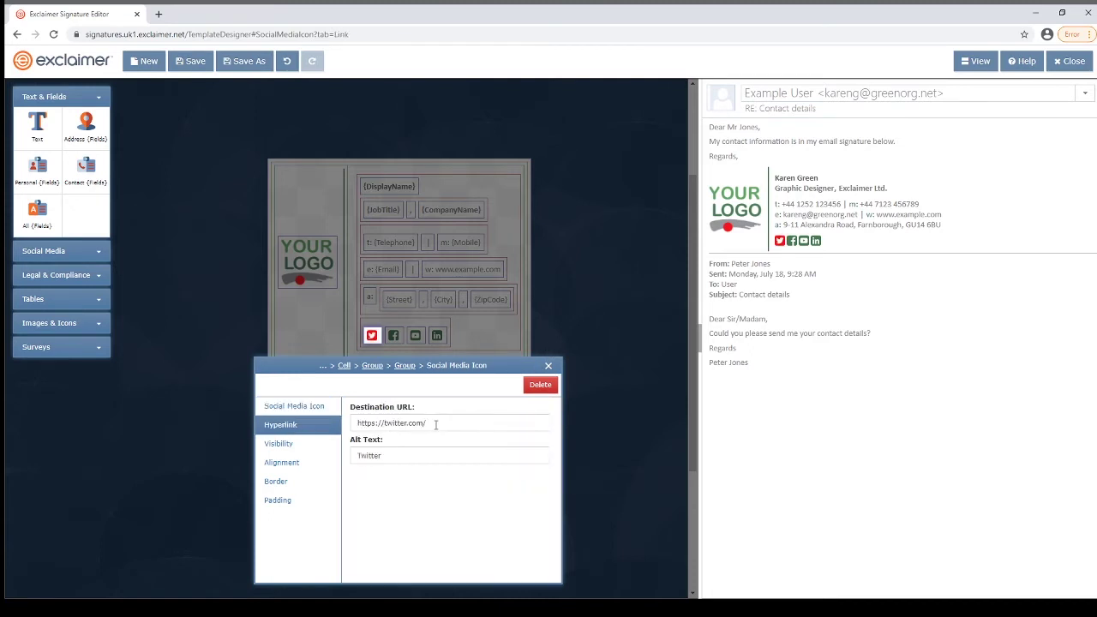
{"action": "left_click", "coordinate": [549, 365]}
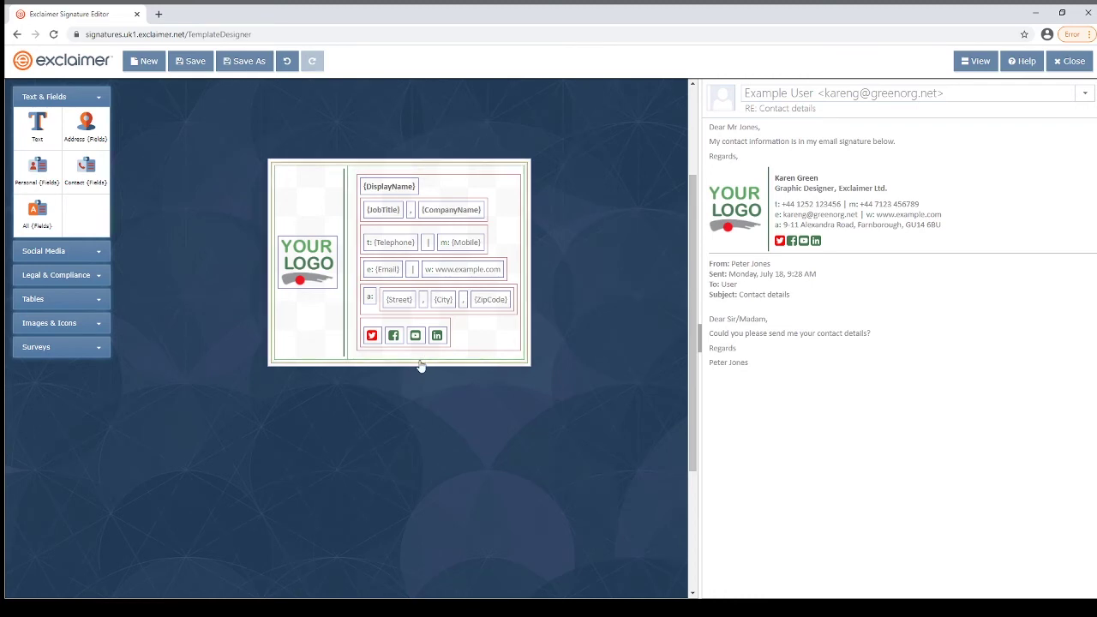
{"action": "left_click", "coordinate": [45, 97]}
{"action": "left_click", "coordinate": [47, 120]}
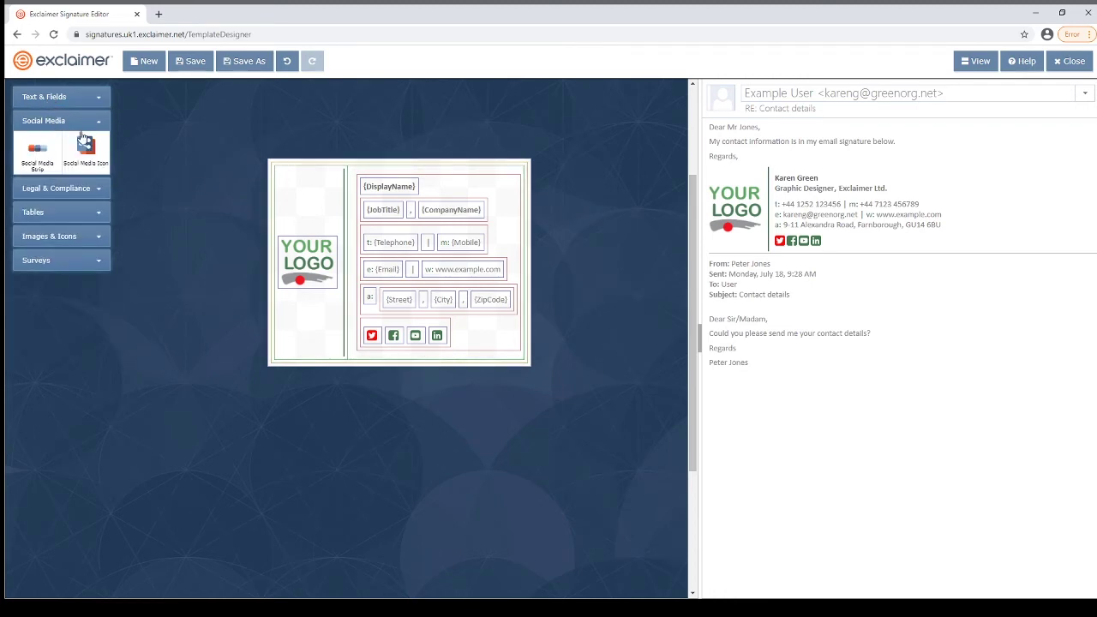
{"action": "left_click", "coordinate": [50, 190]}
{"action": "left_click", "coordinate": [44, 211]}
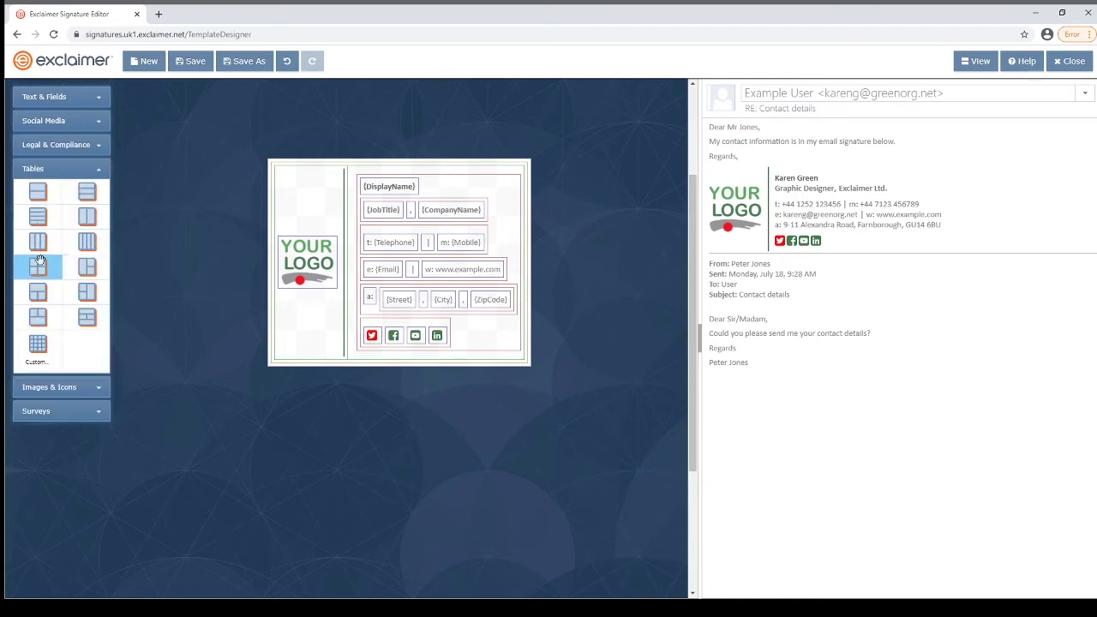
Add a User Photo element directly below the logo in the signature
{"action": "left_click", "coordinate": [30, 387]}
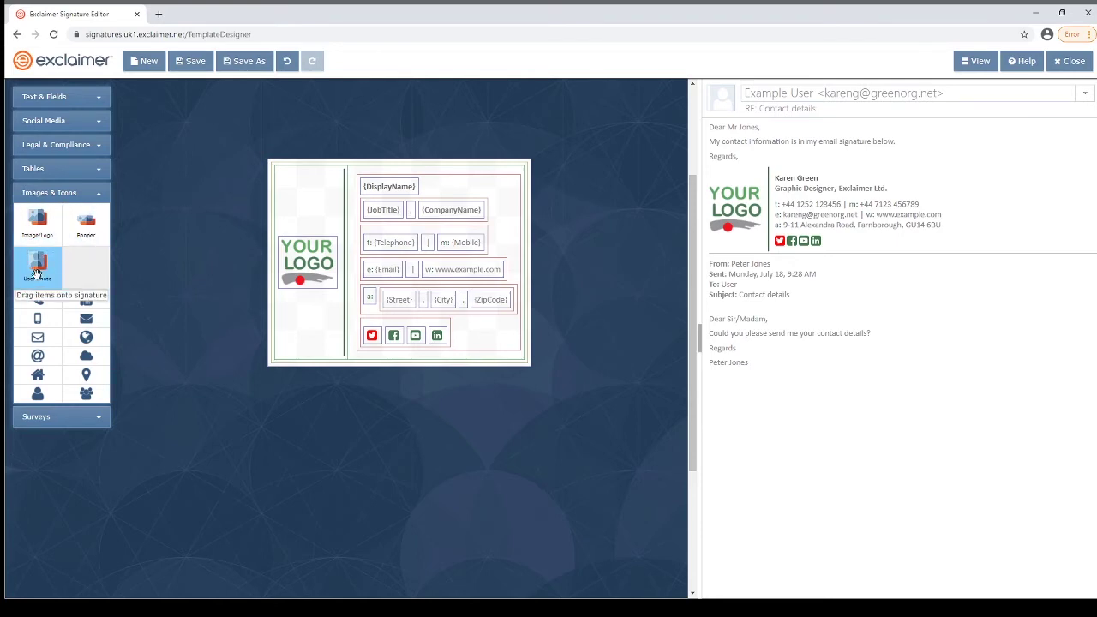
{"action": "left_click_drag", "start_coordinate": [39, 279], "coordinate": [299, 310]}
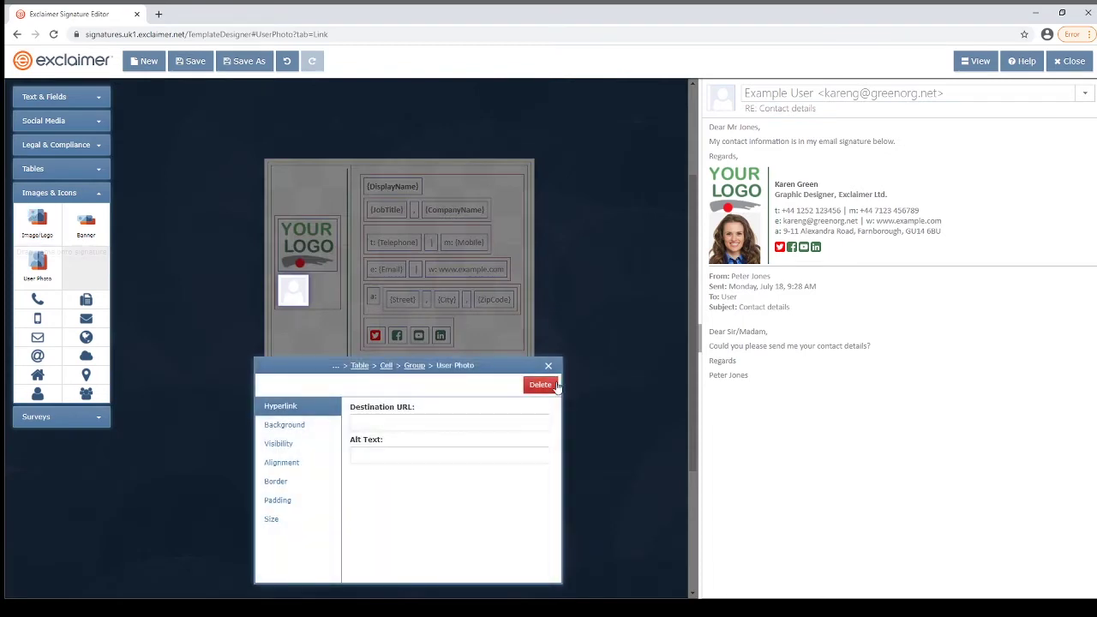
{"action": "left_click", "coordinate": [549, 366]}
{"action": "mouse_move", "coordinate": [37, 221]}
{"action": "left_mouse_down"}
{"action": "mouse_move", "coordinate": [355, 343]}
{"action": "mouse_move", "coordinate": [355, 367]}
{"action": "left_mouse_up"}
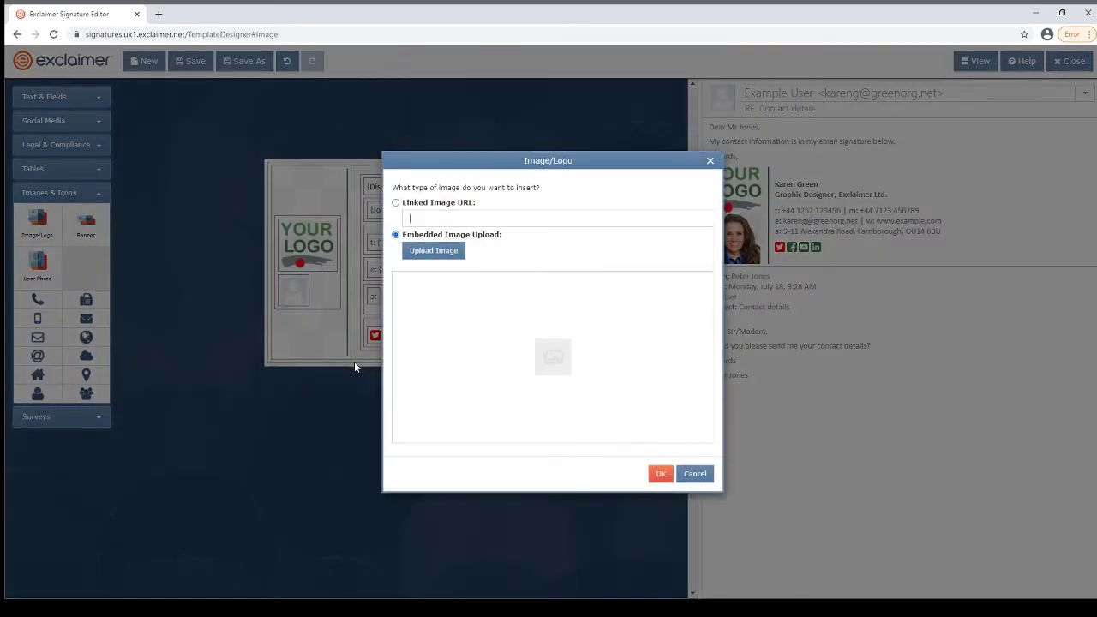
{"action": "left_click", "coordinate": [709, 162]}
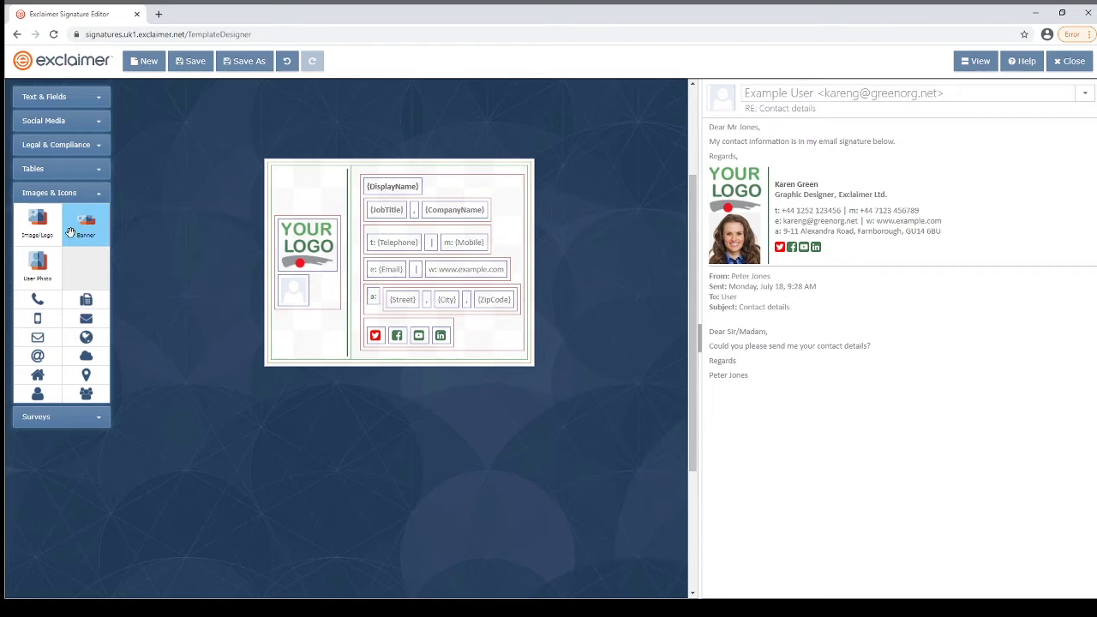
{"action": "left_click", "coordinate": [74, 418]}
{"action": "left_click", "coordinate": [73, 144]}
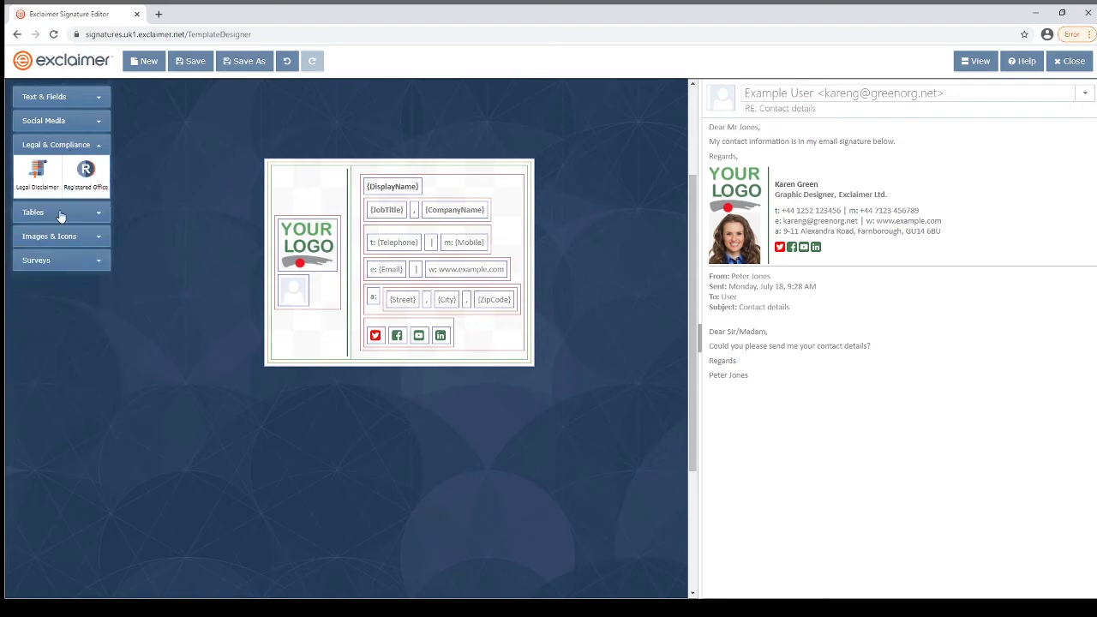
{"action": "left_click", "coordinate": [91, 98]}
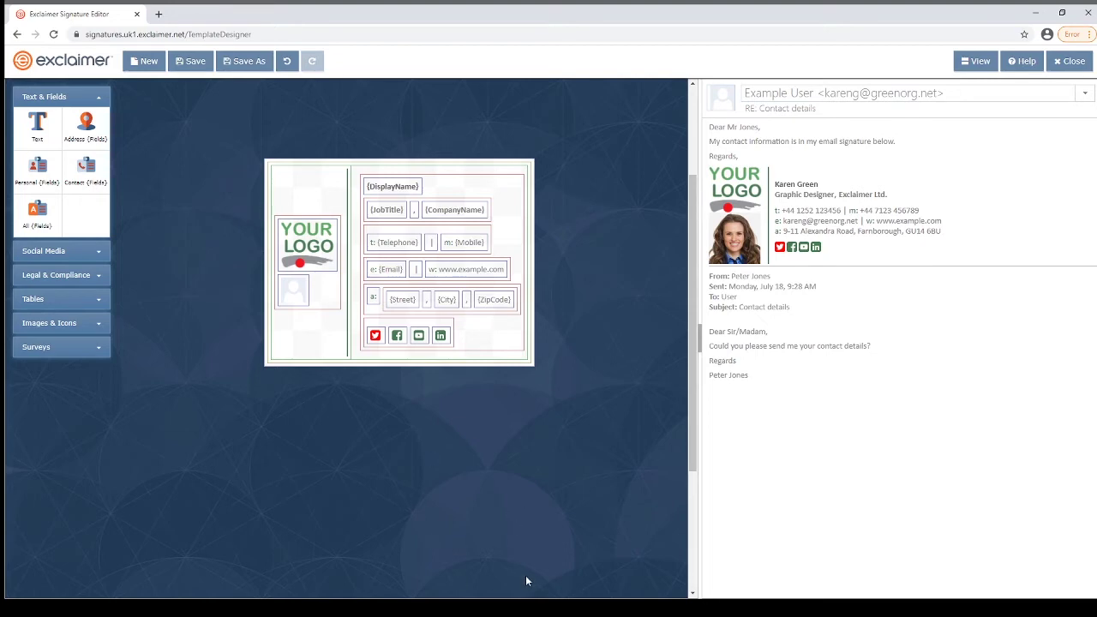
Close the signature editor and look through the existing signatures, including the management options available for Remote Working Checklist
{"action": "left_click", "coordinate": [1070, 60]}
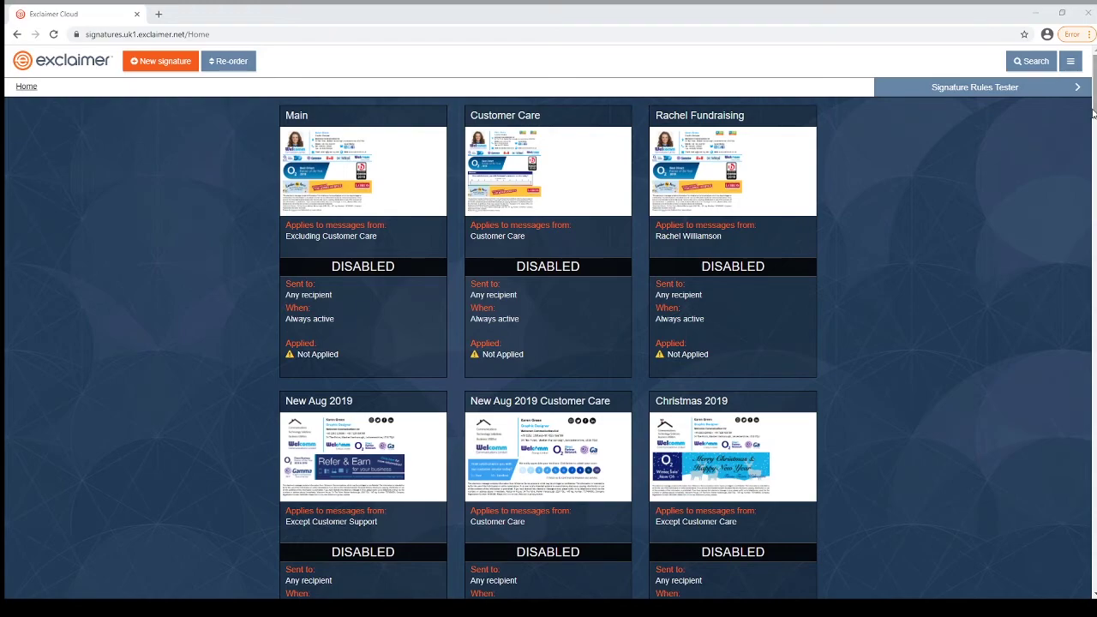
{"action": "left_click_drag", "start_coordinate": [1094, 73], "coordinate": [1081, 539]}
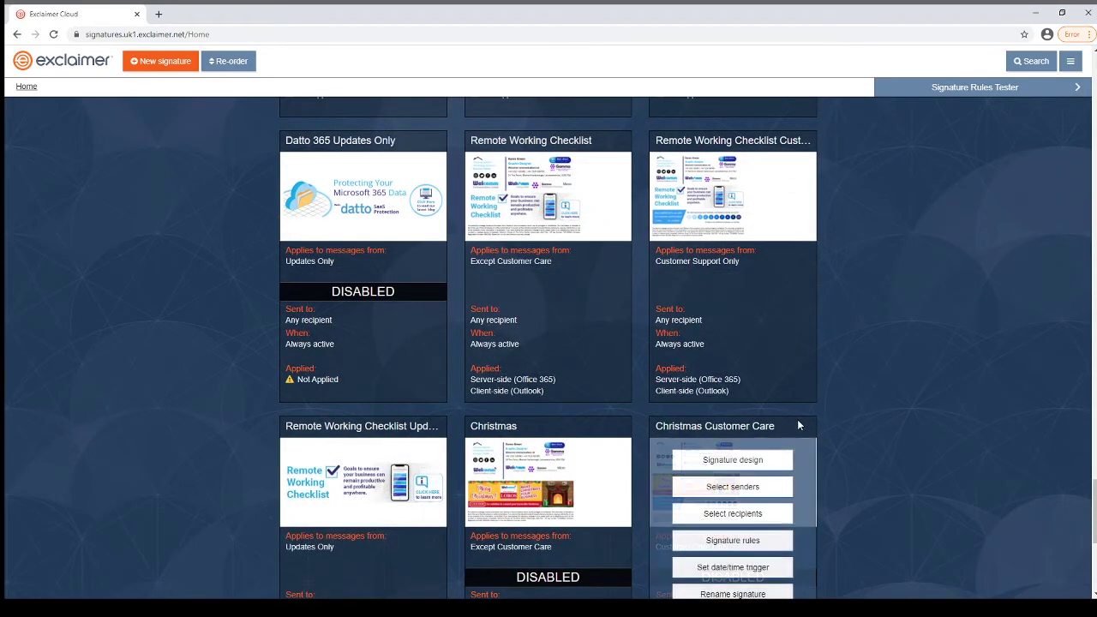
{"action": "mouse_move", "coordinate": [478, 291]}
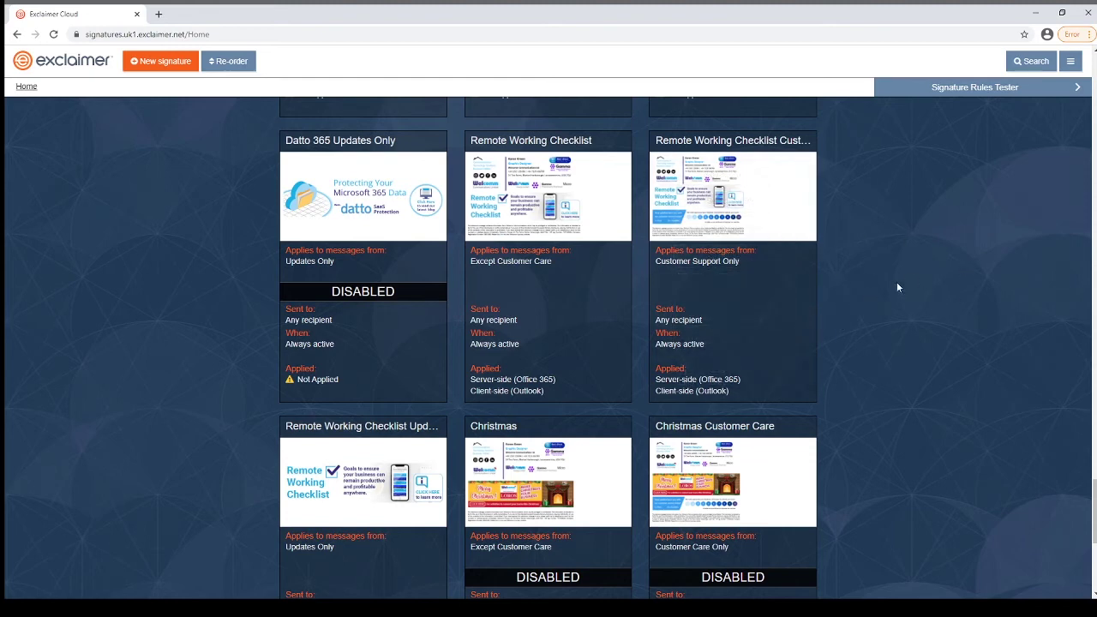
{"action": "mouse_move", "coordinate": [557, 227]}
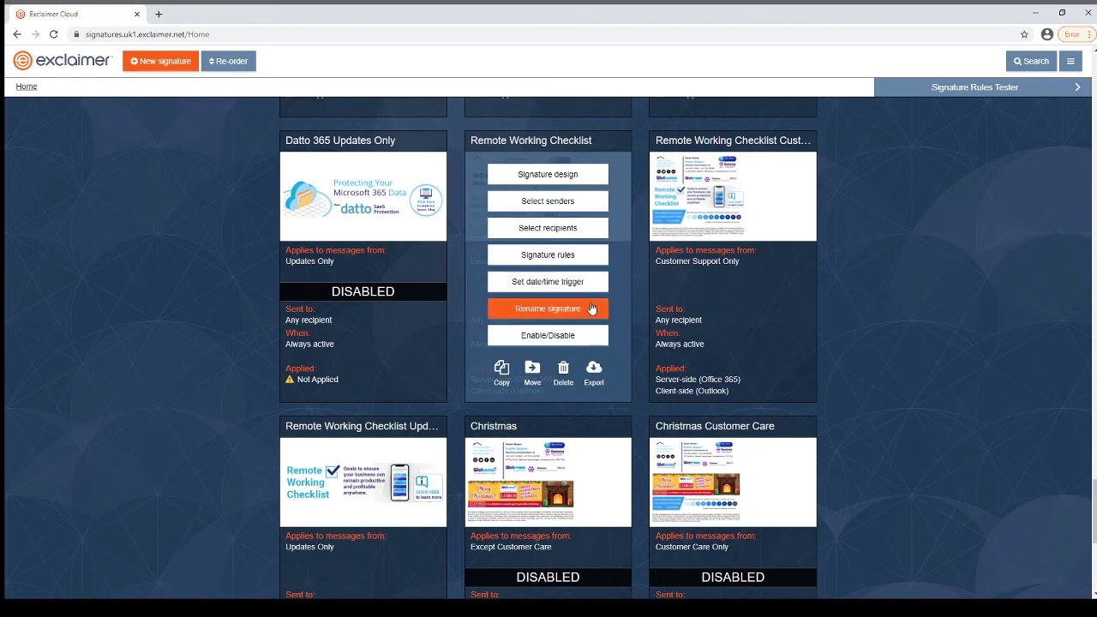
{"action": "scroll", "coordinate": [169, 301], "scroll_direction": "down", "scroll_amount": 2}
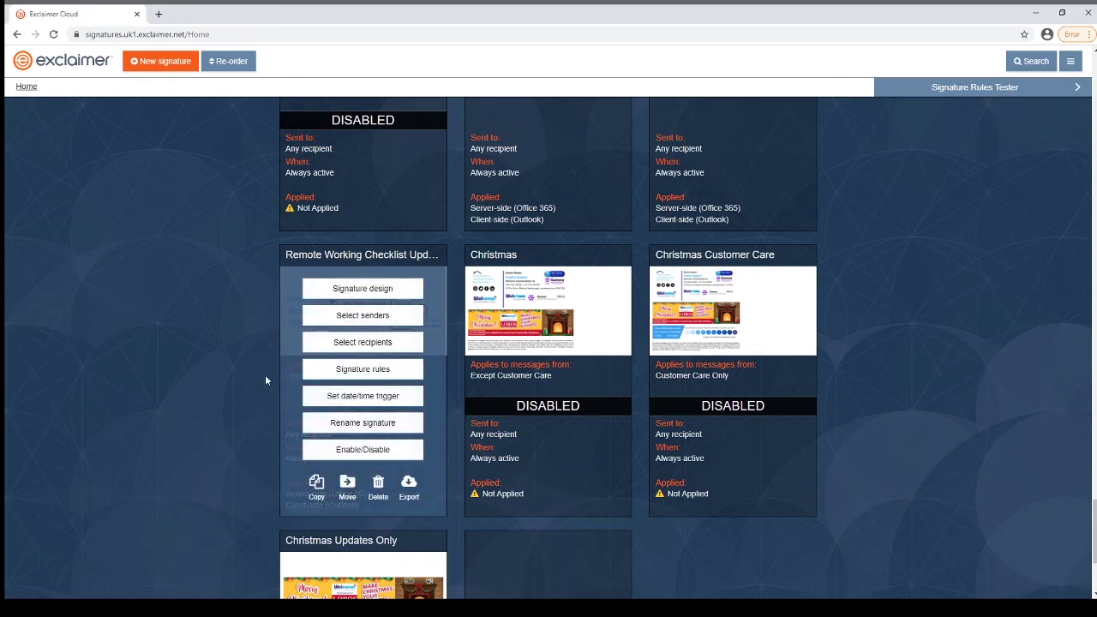
{"action": "scroll", "coordinate": [192, 383], "scroll_direction": "up", "scroll_amount": 3}
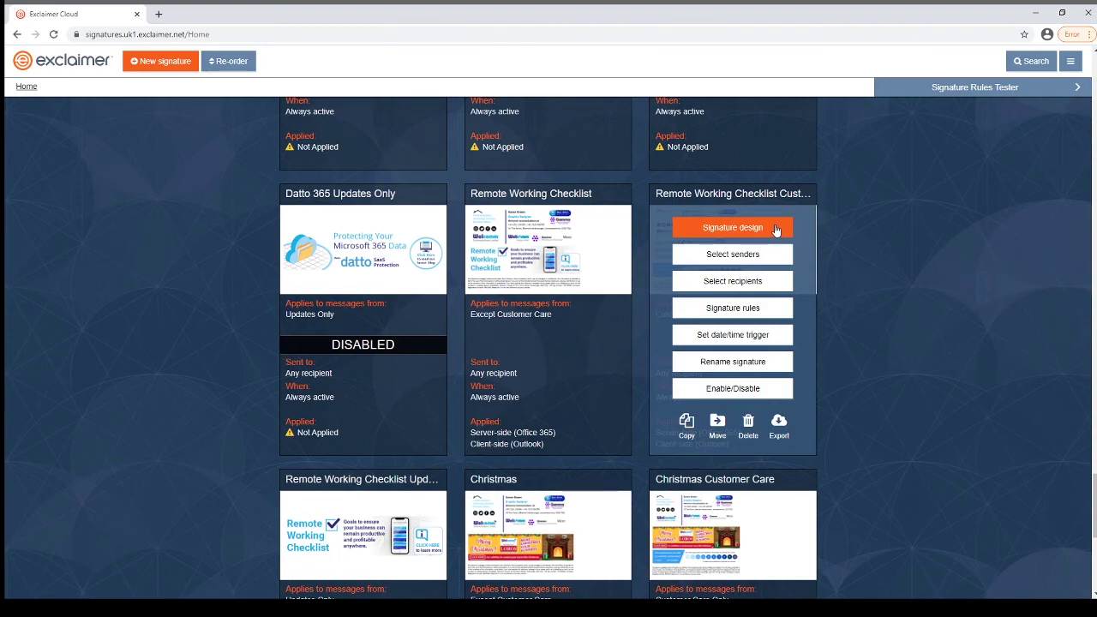
Open the design of the Remote Working Checklist signature for Customer Support Only and check the banner and satisfaction survey links in its preview
{"action": "left_click", "coordinate": [777, 227]}
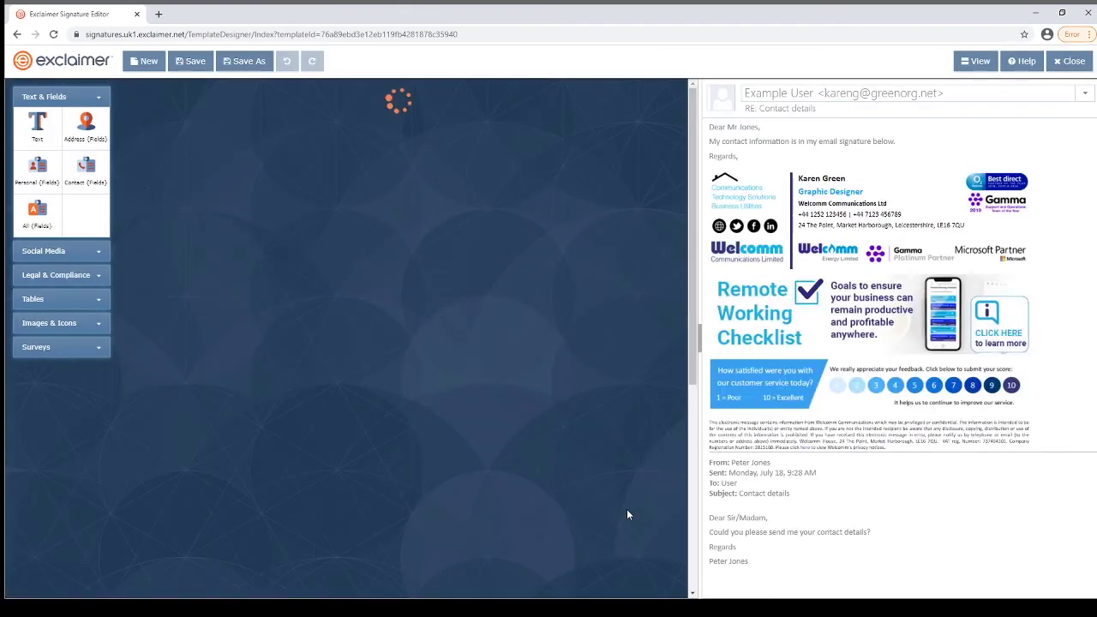
{"action": "scroll", "coordinate": [676, 476], "scroll_direction": "down", "scroll_amount": 1}
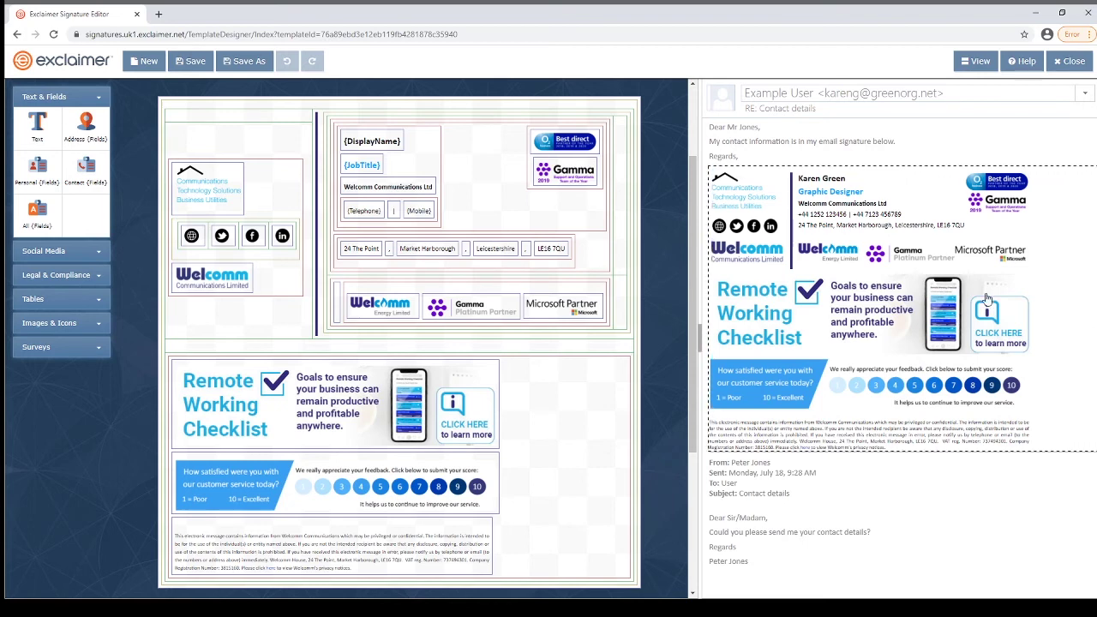
{"action": "left_click", "coordinate": [844, 324]}
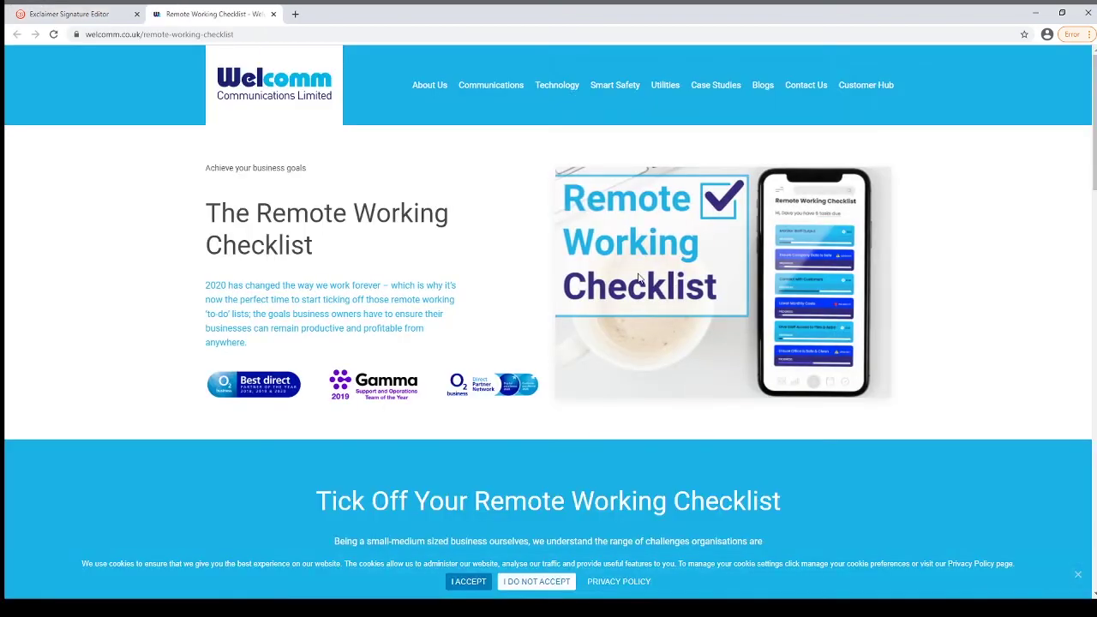
{"action": "left_click", "coordinate": [273, 14]}
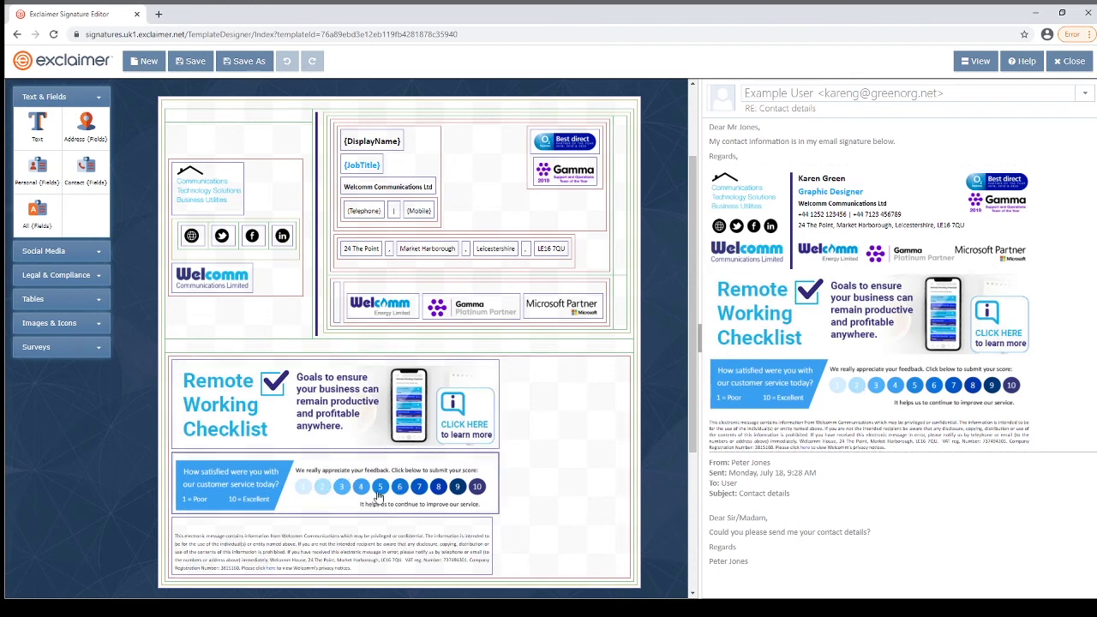
{"action": "left_click", "coordinate": [943, 388]}
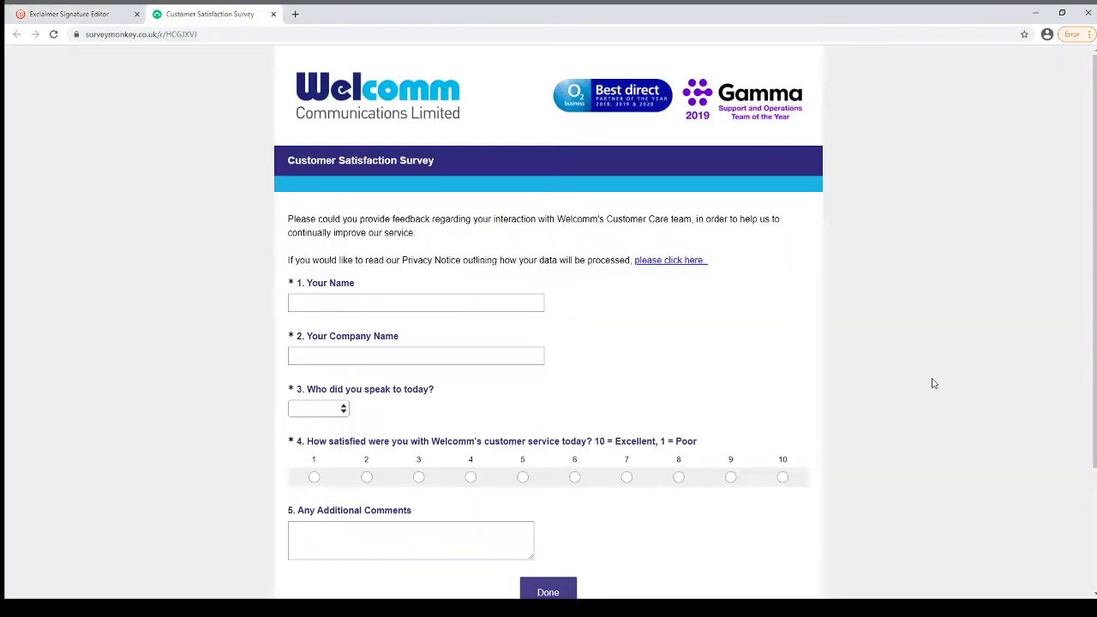
{"action": "left_click", "coordinate": [273, 14]}
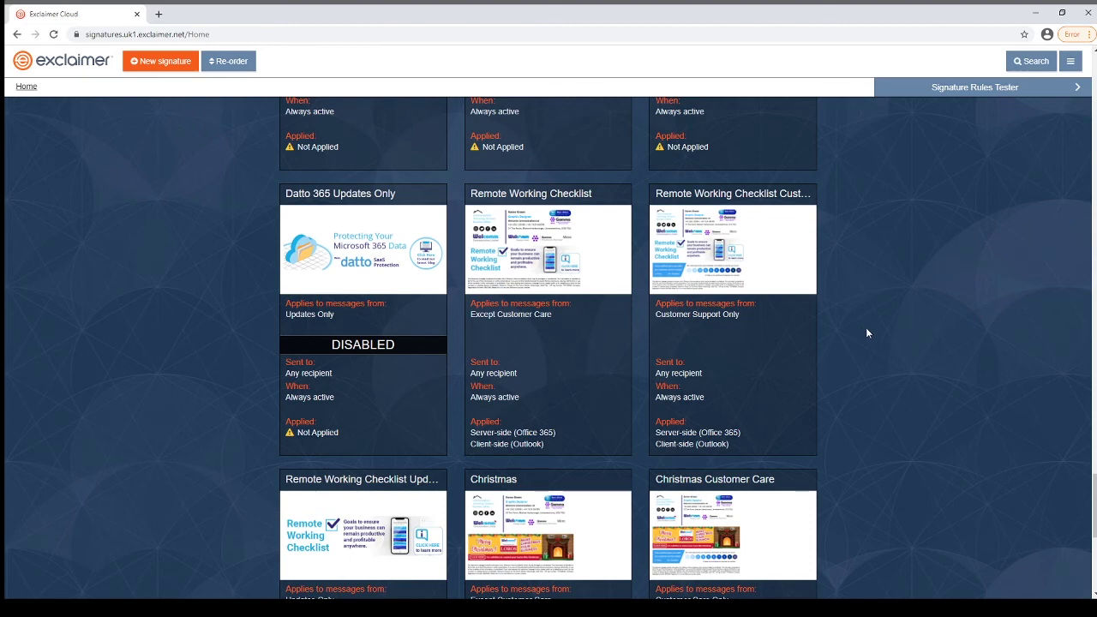
Open the Signature Rules Tester and fill in the sender's and recipient's email addresses, leaving the subject empty
{"action": "mouse_move", "coordinate": [800, 348]}
{"action": "left_click", "coordinate": [978, 87]}
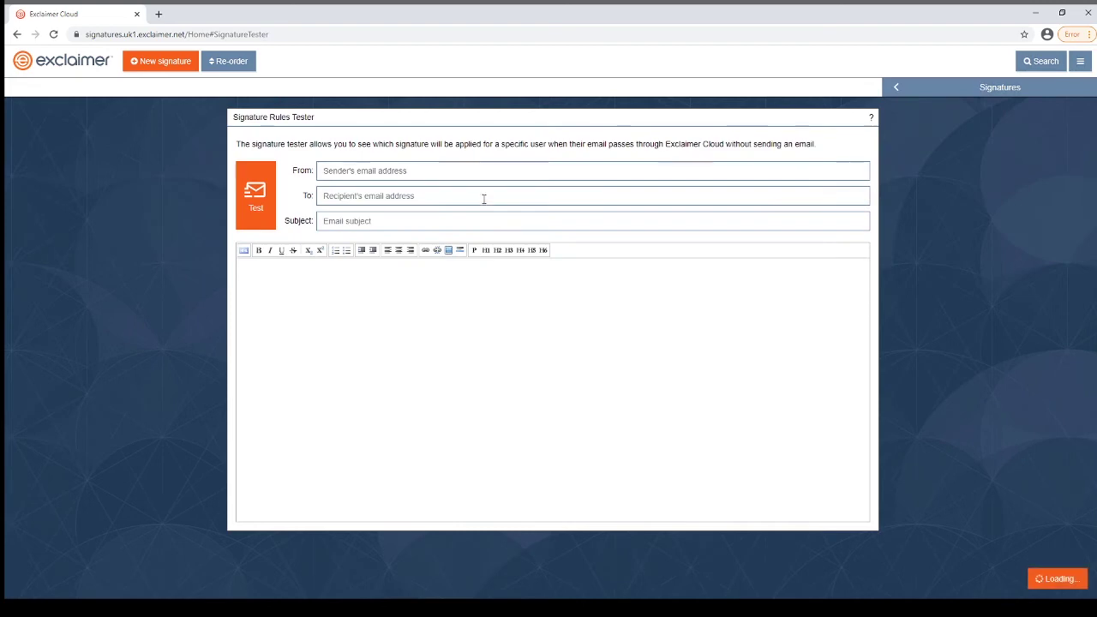
{"action": "left_click", "coordinate": [355, 169]}
{"action": "left_click", "coordinate": [355, 190]}
{"action": "left_click", "coordinate": [395, 199]}
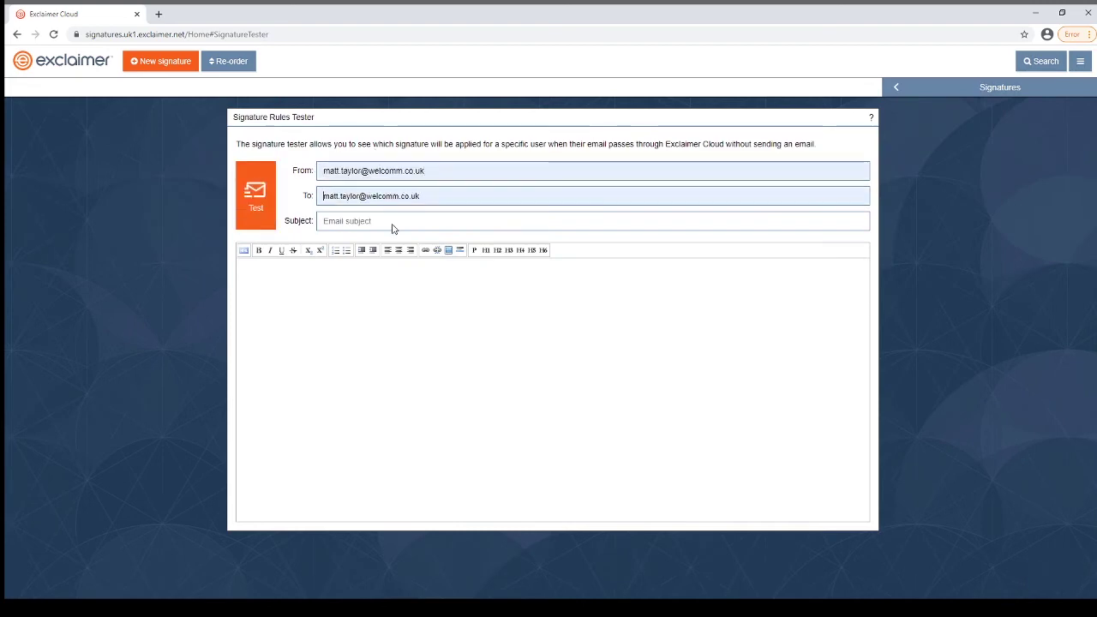
{"action": "left_click", "coordinate": [392, 228]}
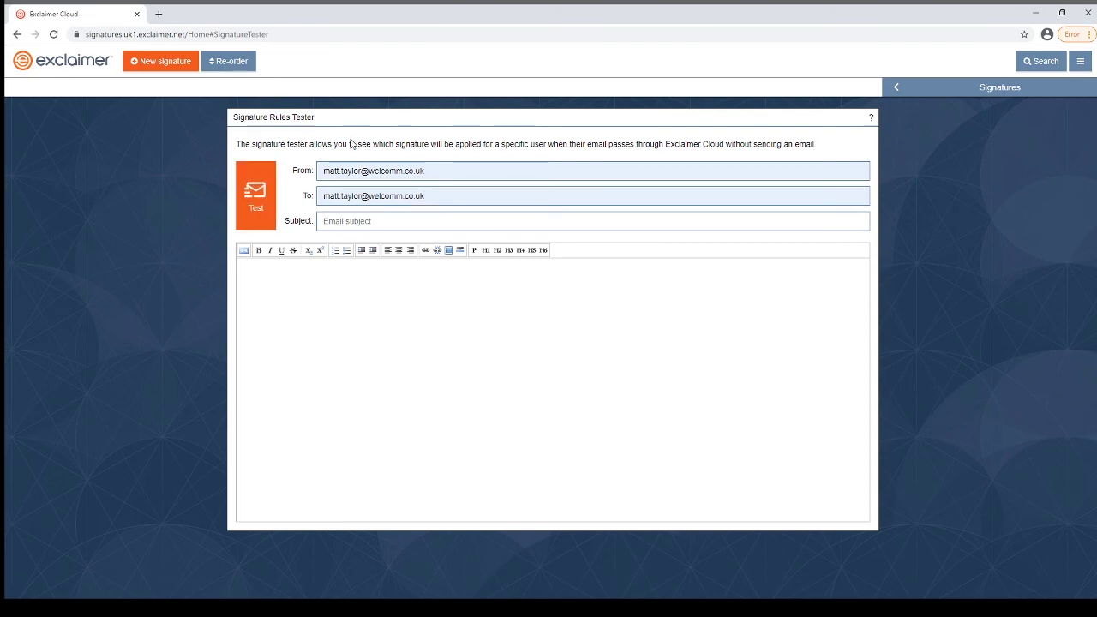
Replace the sender's email address with that of a customer support colleague and run the signature test
{"action": "left_click", "coordinate": [489, 172]}
{"action": "key", "text": "ctrl+a"}
{"action": "key", "text": "ctrl+v"}
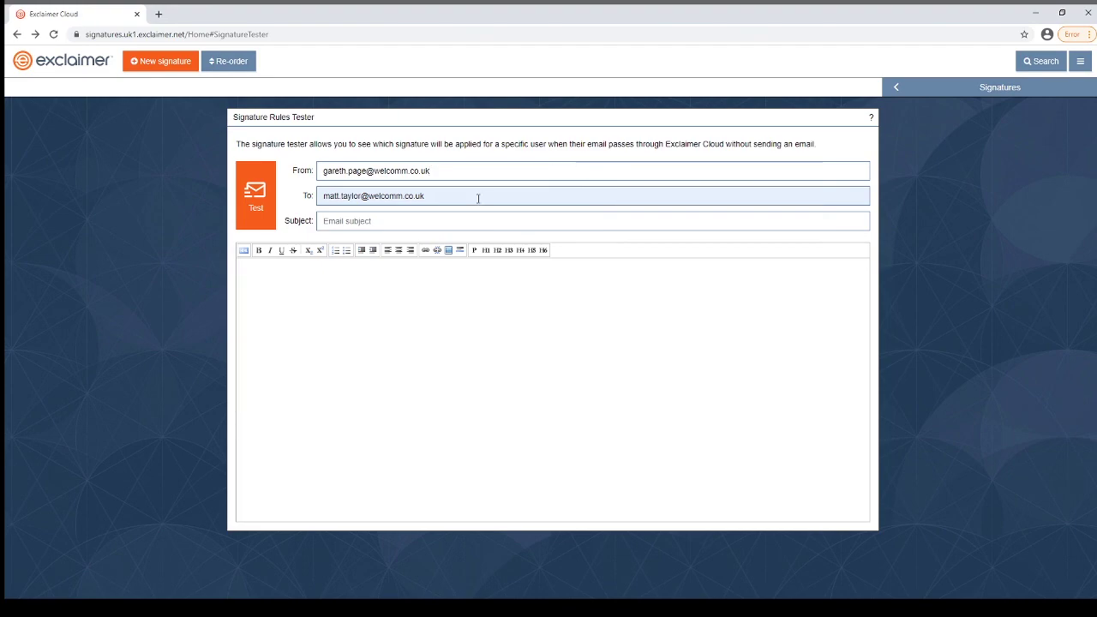
{"action": "left_click", "coordinate": [268, 193]}
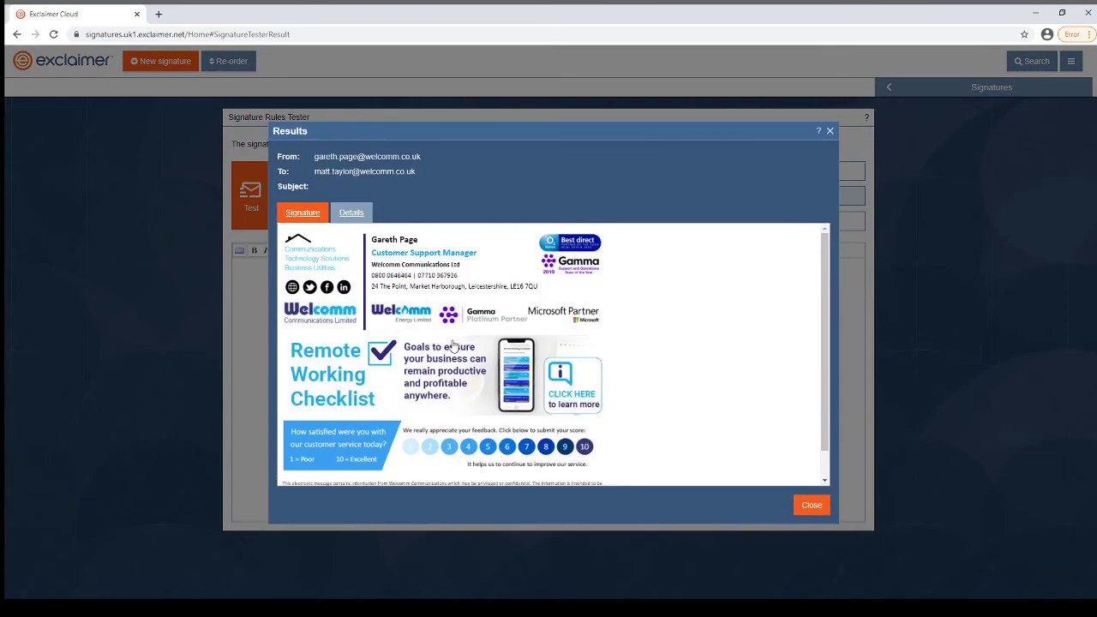
Examine the signature in the test results from the contact details down to the disclaimer, and close the results
{"action": "scroll", "coordinate": [445, 360], "scroll_direction": "down", "scroll_amount": 2}
{"action": "scroll", "coordinate": [503, 446], "scroll_direction": "up", "scroll_amount": 2}
{"action": "scroll", "coordinate": [442, 399], "scroll_direction": "down", "scroll_amount": 2}
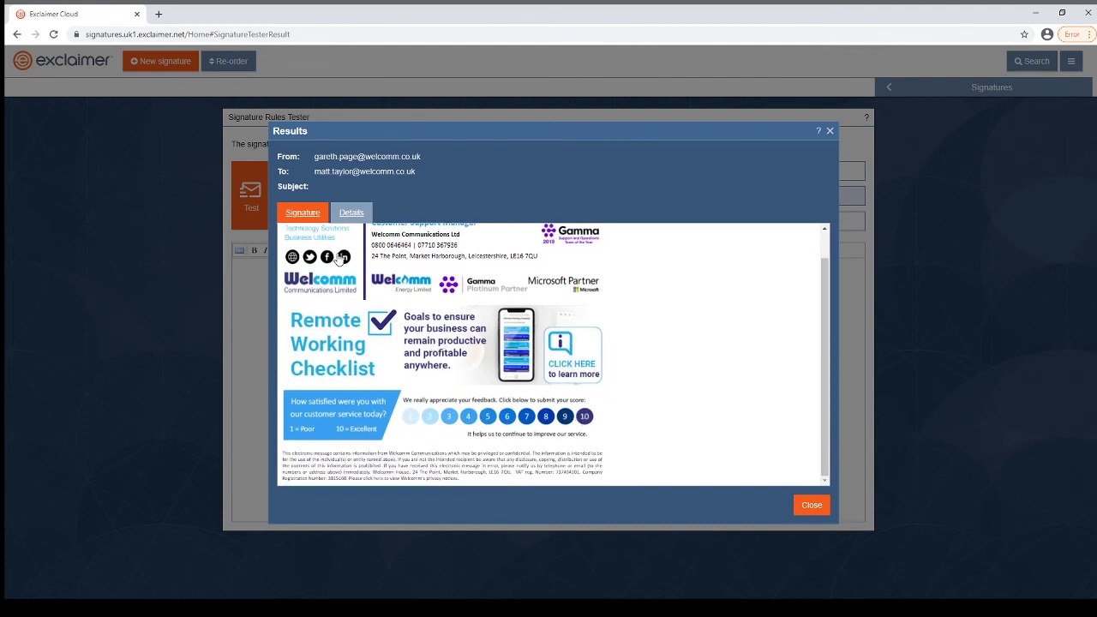
{"action": "scroll", "coordinate": [378, 285], "scroll_direction": "up", "scroll_amount": 2}
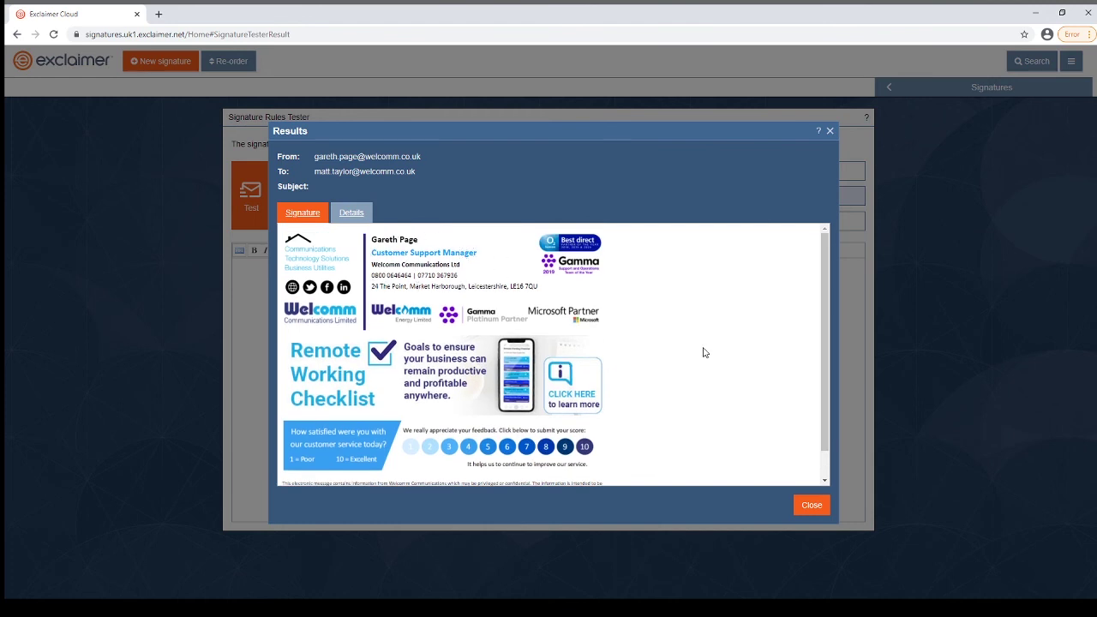
{"action": "left_click", "coordinate": [811, 504]}
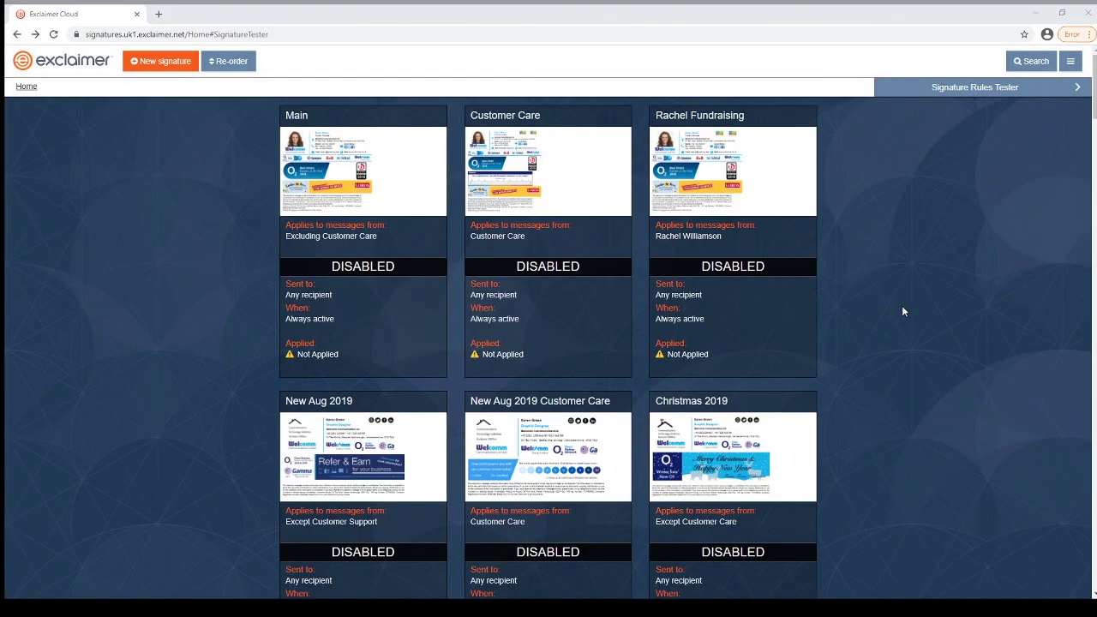